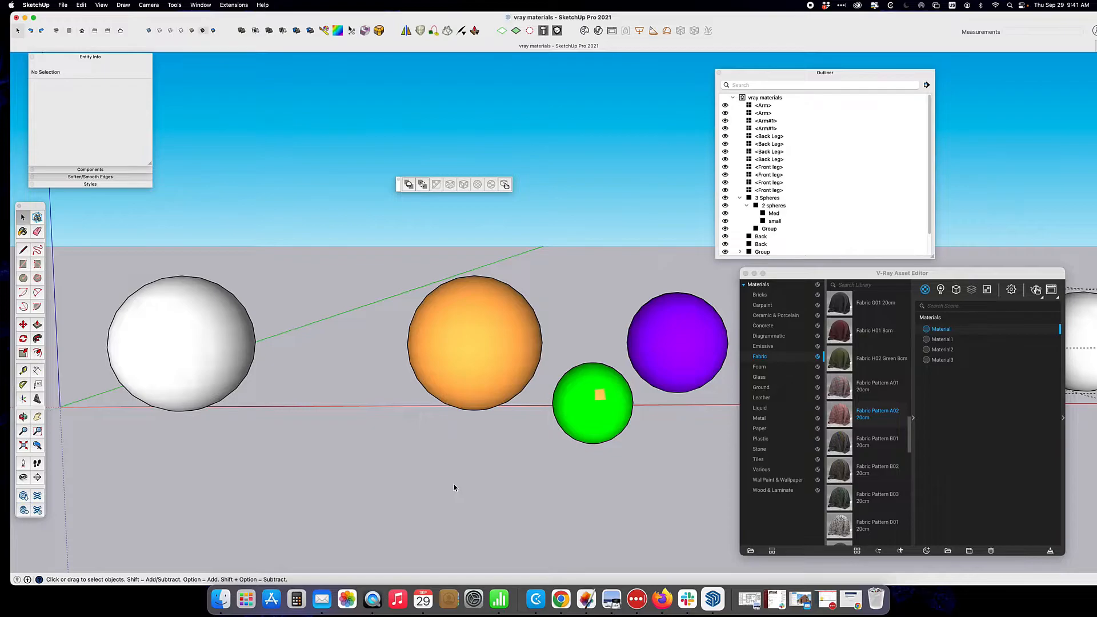
Reposition the large tool set and the floating V-Ray Utilities toolbar within the viewport
{"action": "left_click_drag", "start_coordinate": [40, 204], "coordinate": [55, 200]}
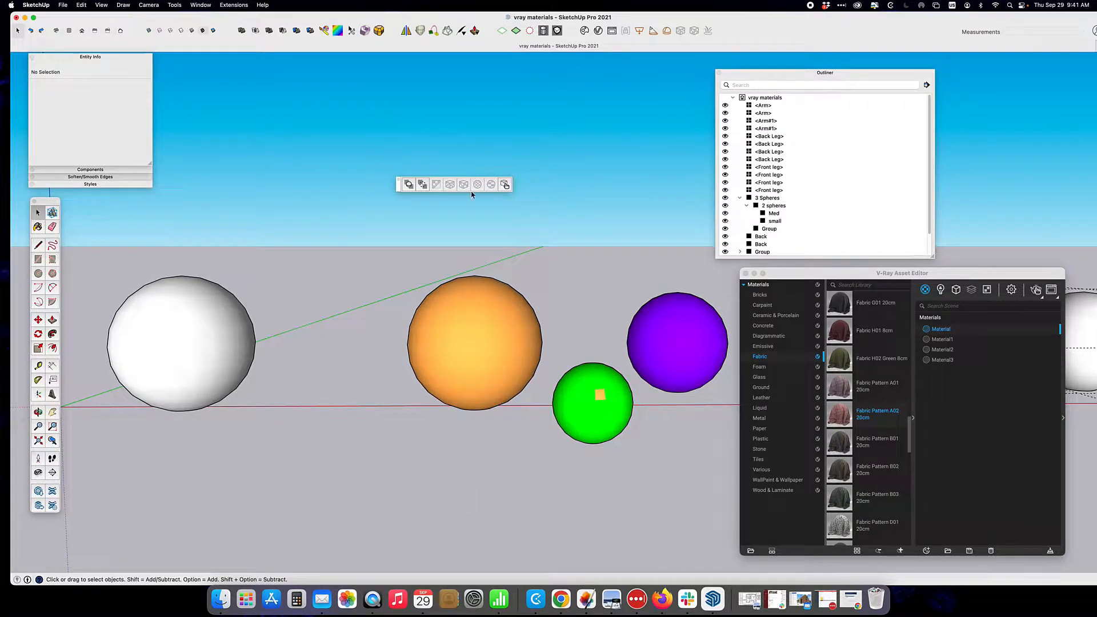
{"action": "left_click_drag", "start_coordinate": [398, 191], "coordinate": [420, 158]}
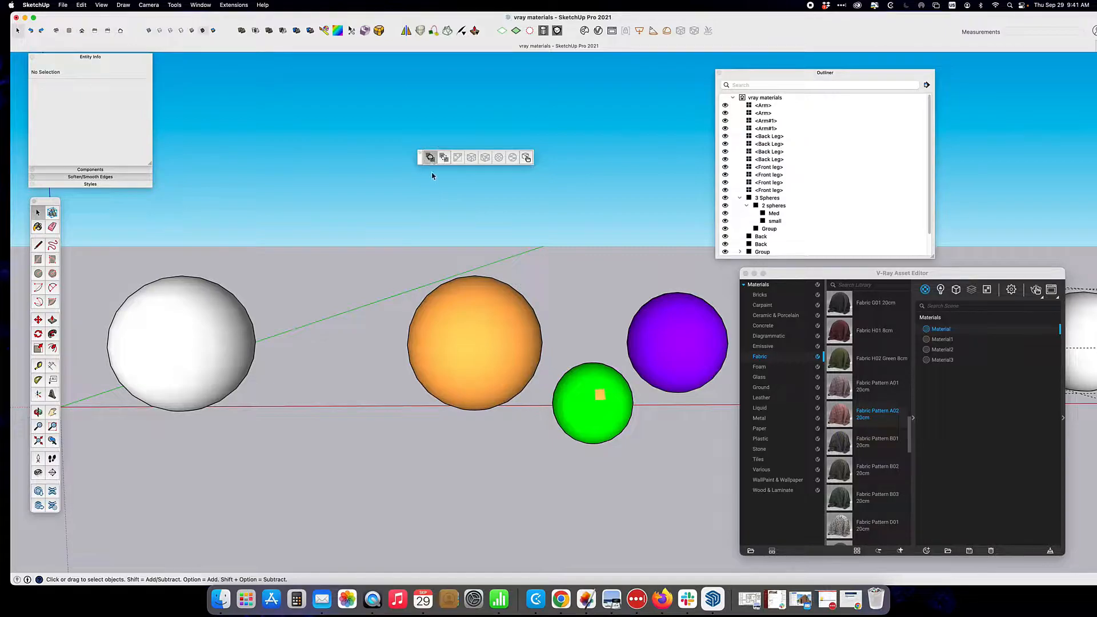
Consult the V-Ray Toolbar documentation in Chrome for the widget and texture placement buttons, and return to SketchUp
{"action": "left_click", "coordinate": [562, 600]}
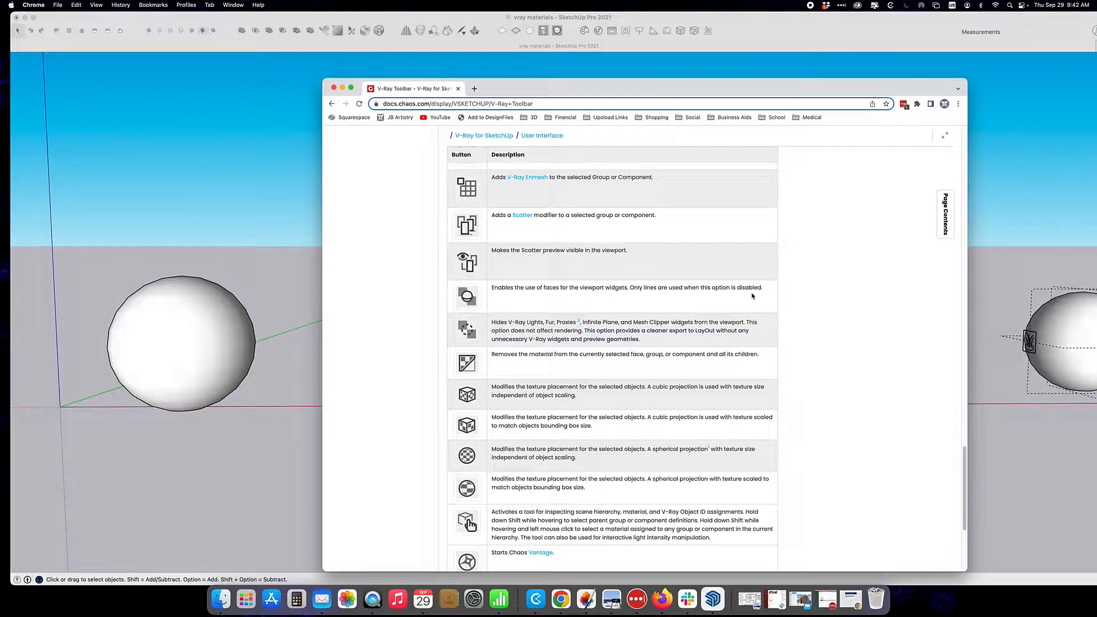
{"action": "left_click", "coordinate": [300, 76]}
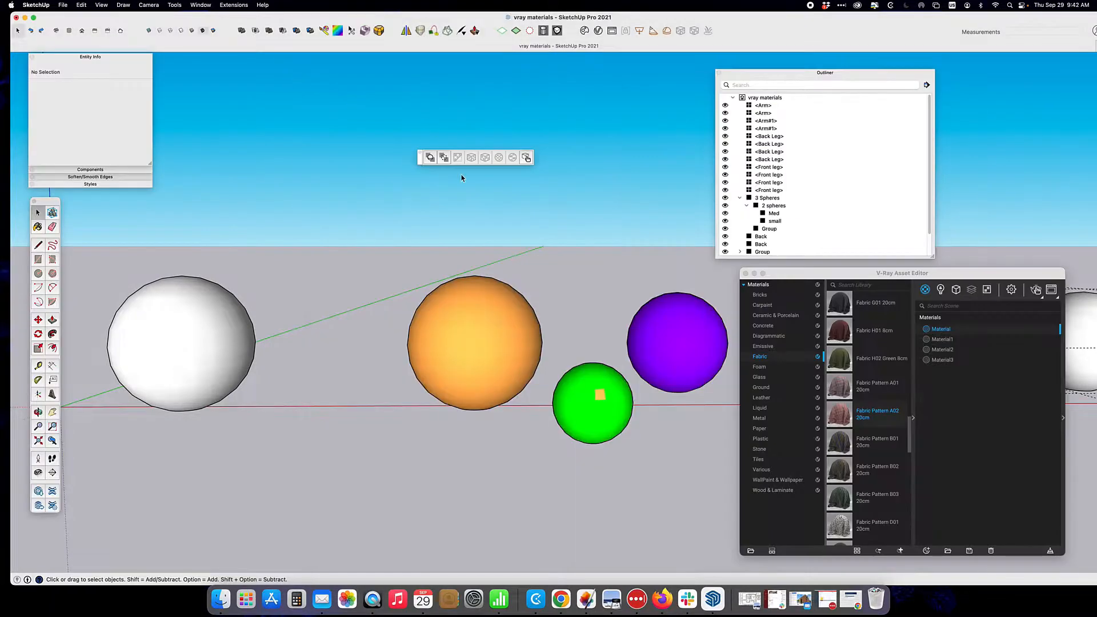
{"action": "left_click", "coordinate": [431, 157]}
{"action": "left_click", "coordinate": [561, 599]}
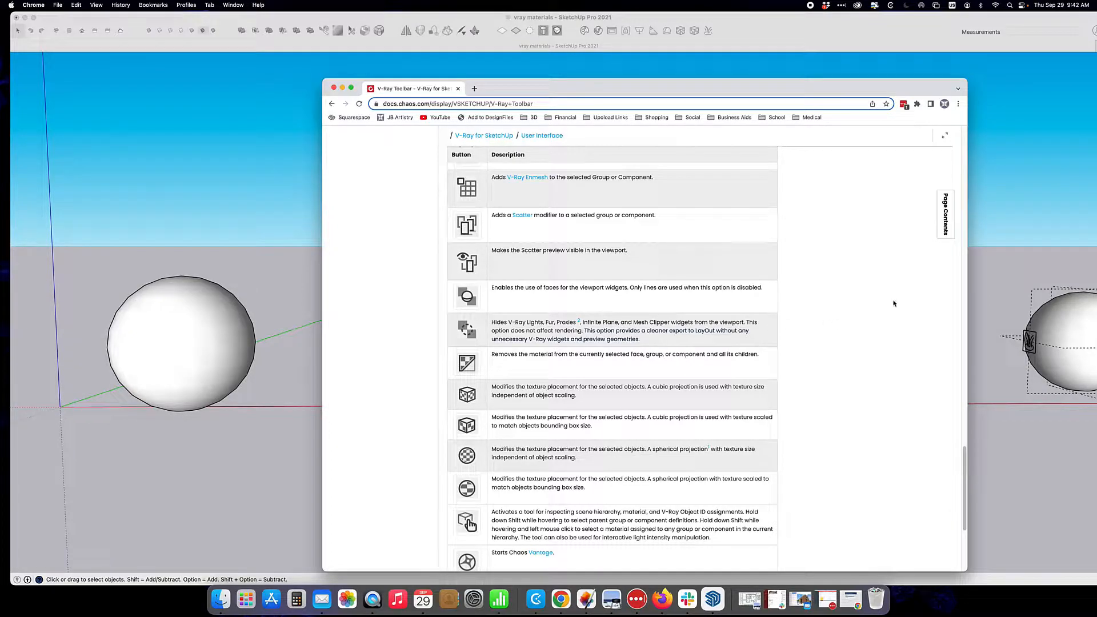
{"action": "left_click", "coordinate": [996, 192]}
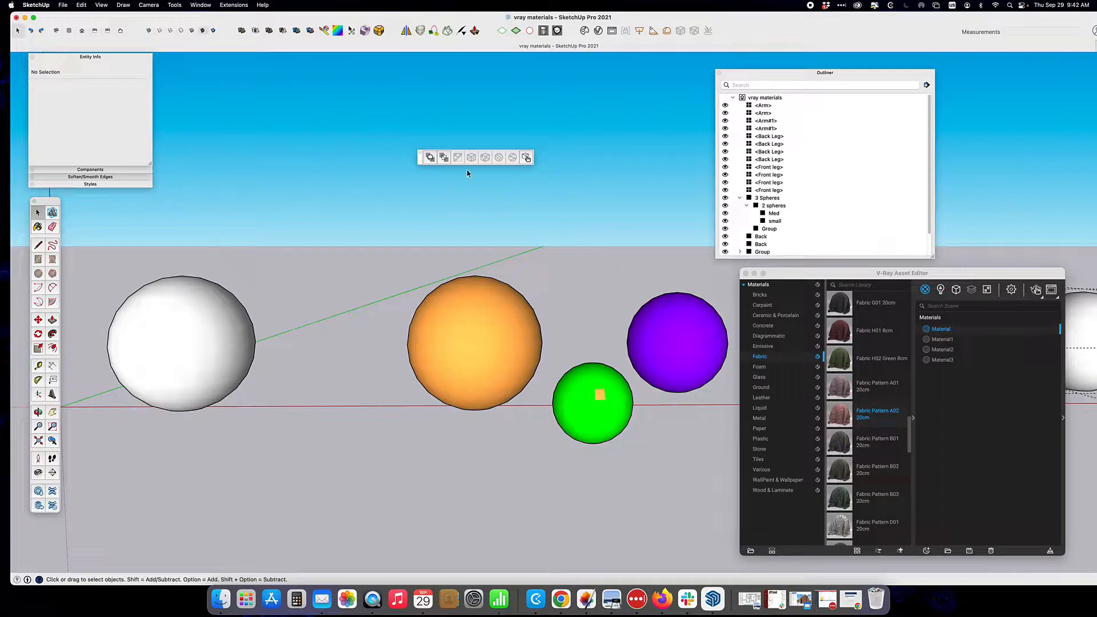
Run an interactive V-Ray render of the sphere with the fur widget and examine its fur up close from another angle
{"action": "middle_click_drag", "start_coordinate": [629, 223], "coordinate": [435, 372]}
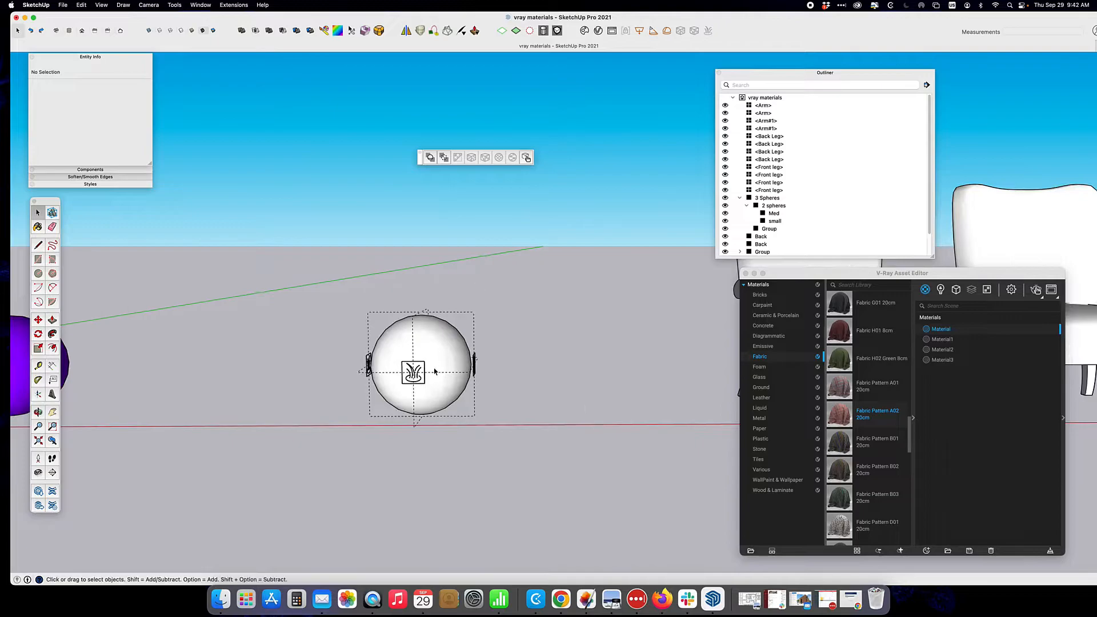
{"action": "middle_click_drag", "start_coordinate": [428, 326], "coordinate": [483, 260]}
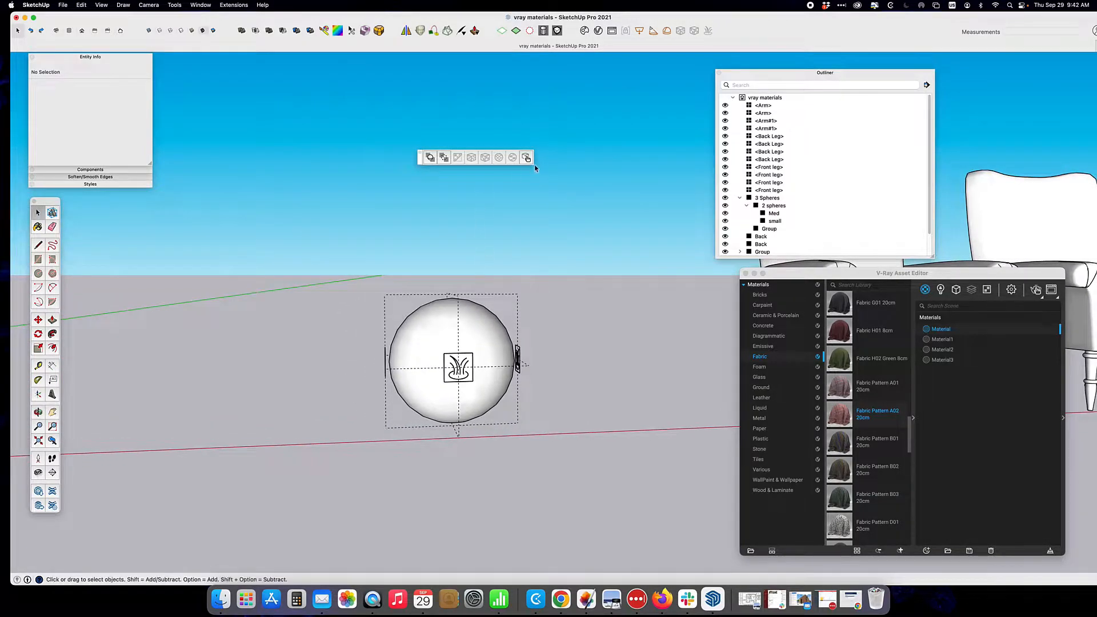
{"action": "left_click", "coordinate": [1036, 292]}
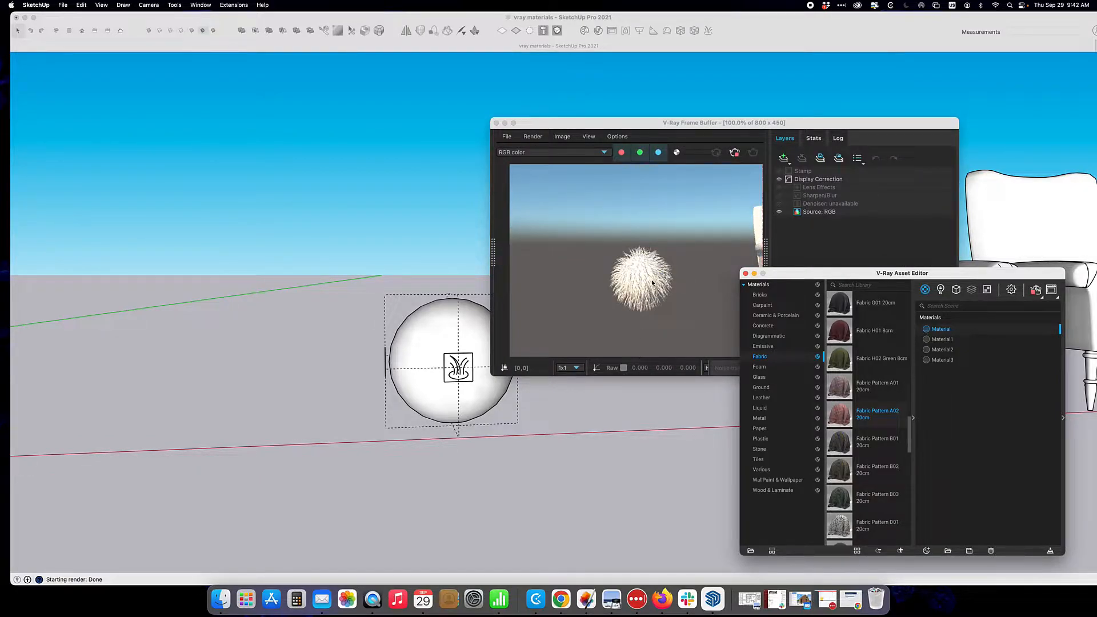
{"action": "scroll", "coordinate": [653, 283], "scroll_direction": "up", "scroll_amount": 2}
{"action": "scroll", "coordinate": [653, 283], "scroll_direction": "down", "scroll_amount": 1}
{"action": "scroll", "coordinate": [408, 320], "scroll_direction": "up", "scroll_amount": 3}
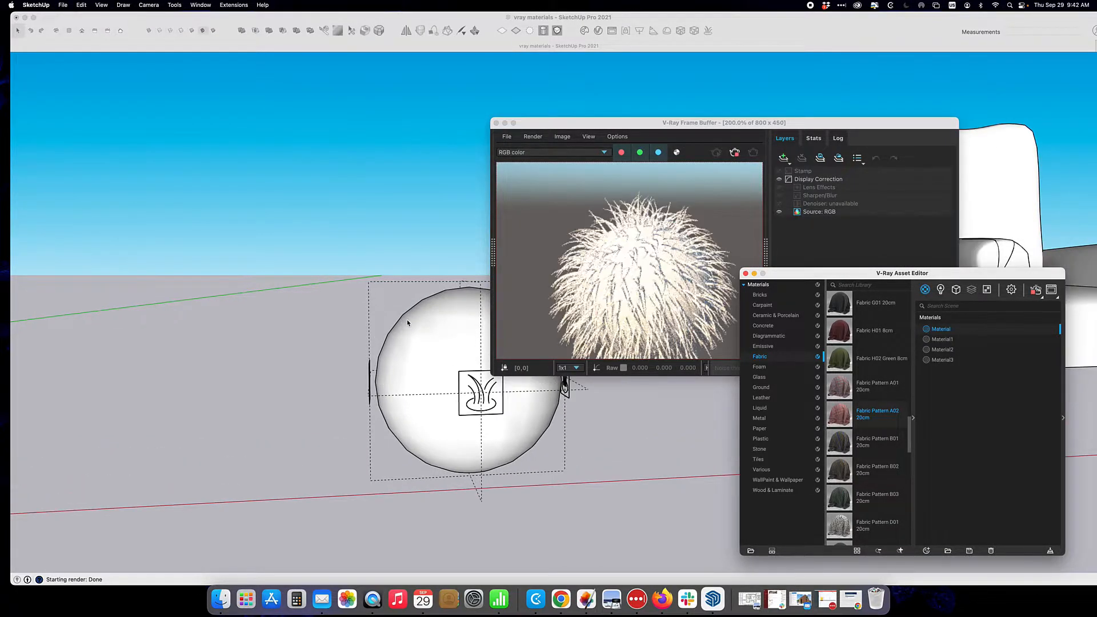
{"action": "mouse_move", "coordinate": [408, 323]}
{"action": "middle_mouse_down"}
{"action": "mouse_move", "coordinate": [377, 318]}
{"action": "mouse_move", "coordinate": [380, 310]}
{"action": "middle_mouse_up"}
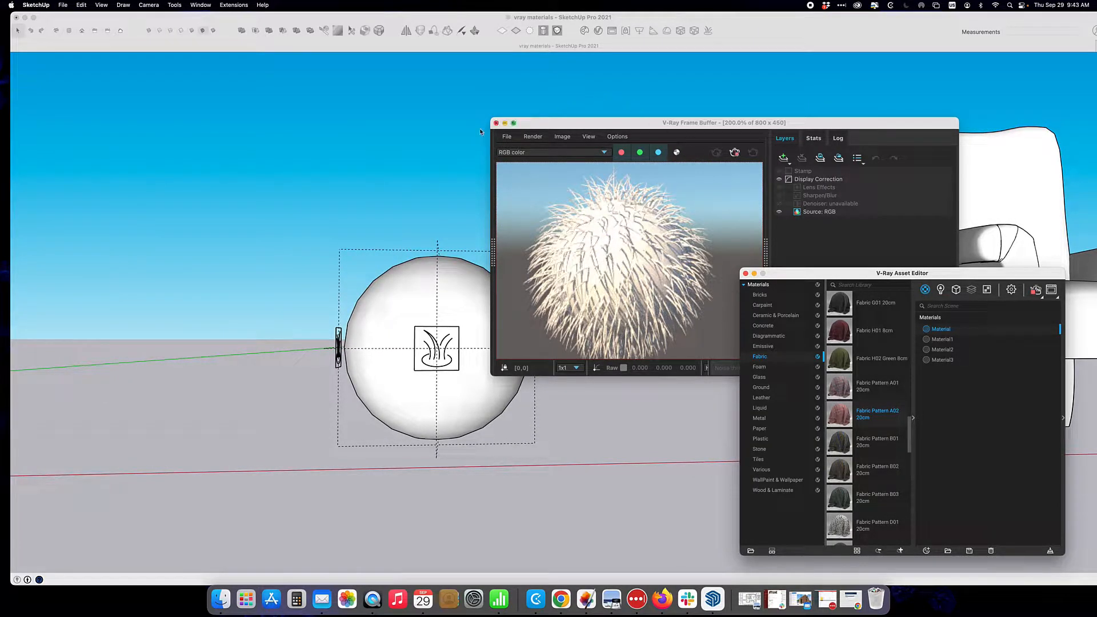
{"action": "left_click", "coordinate": [381, 277]}
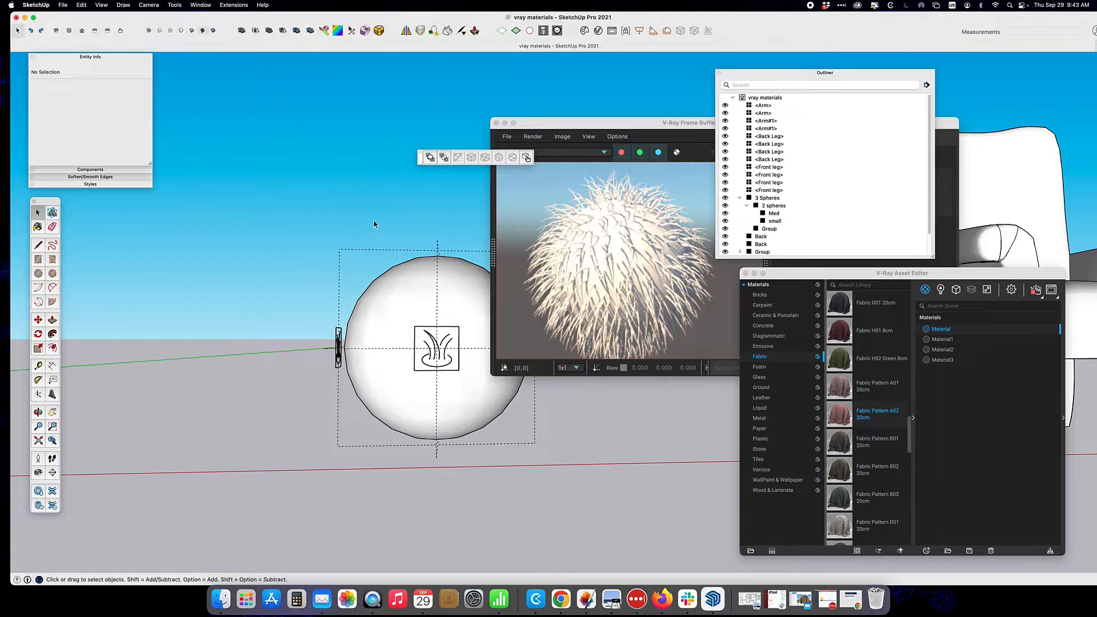
Close the V-Ray Frame Buffer and toggle the fur sphere's V-Ray widgets off and on, leaving them hidden
{"action": "left_click", "coordinate": [445, 158]}
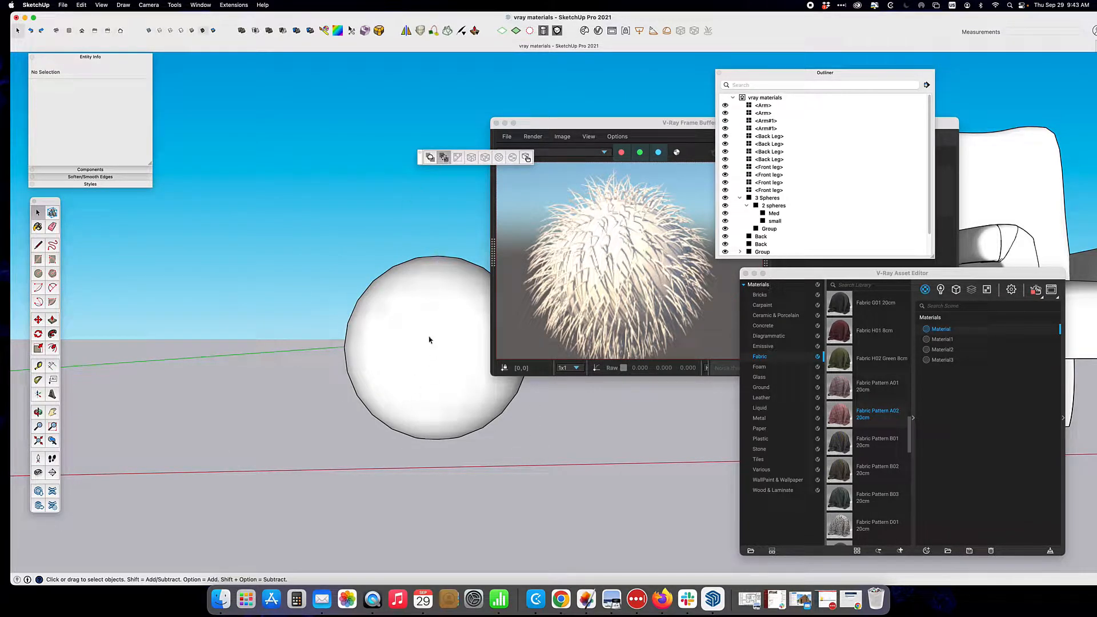
{"action": "left_click", "coordinate": [496, 123]}
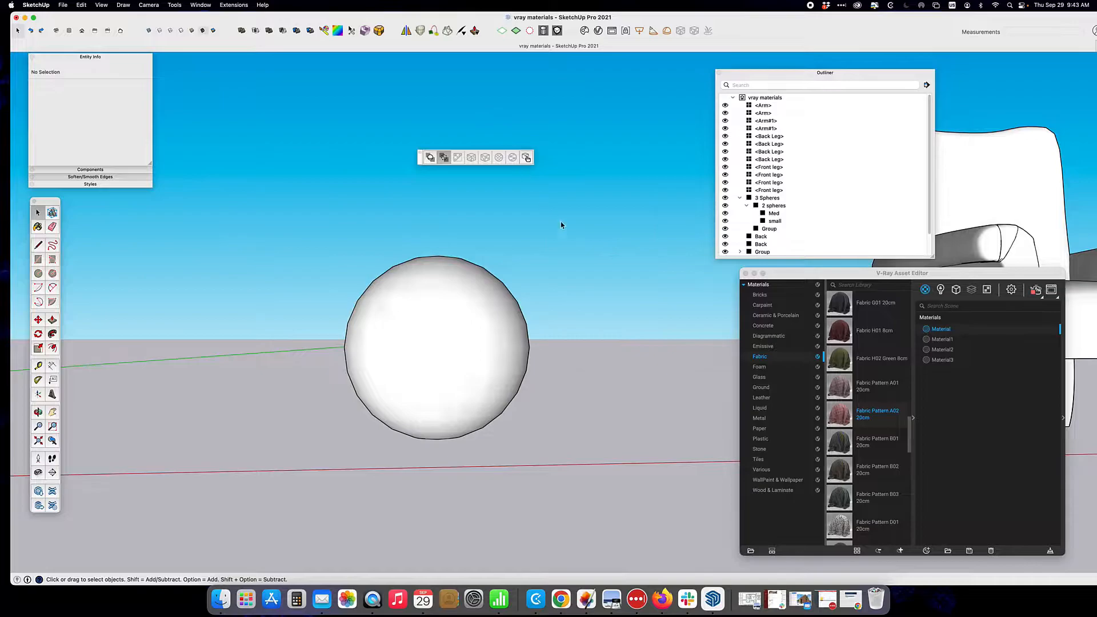
{"action": "left_click", "coordinate": [445, 158]}
{"action": "left_click", "coordinate": [444, 158]}
{"action": "left_click", "coordinate": [445, 160]}
{"action": "middle_click_drag", "start_coordinate": [483, 336], "coordinate": [472, 357]}
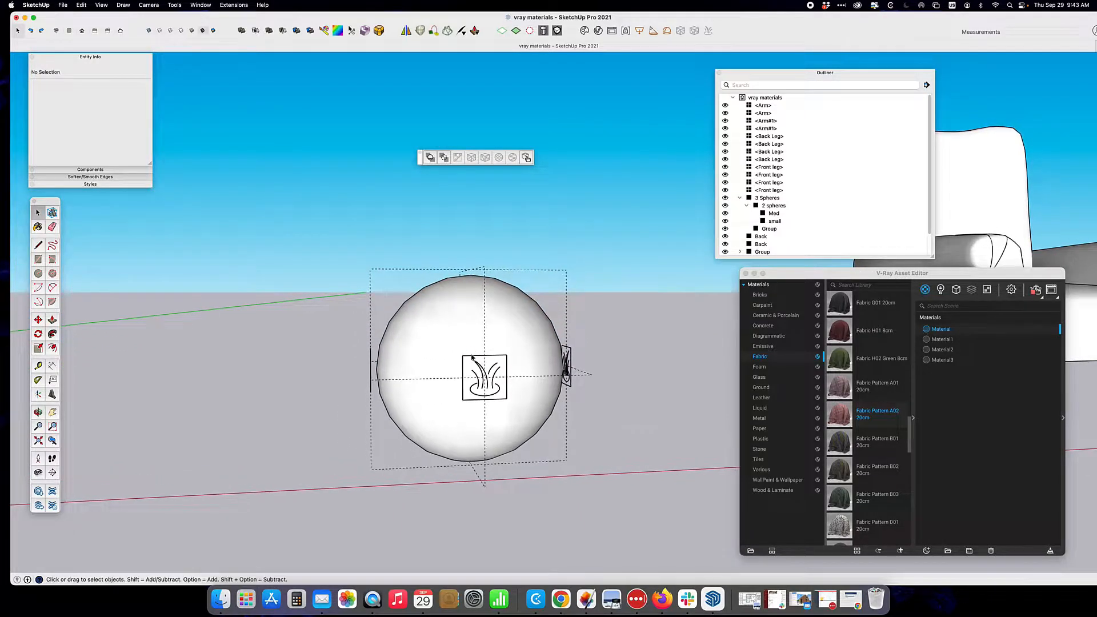
{"action": "left_click", "coordinate": [445, 160]}
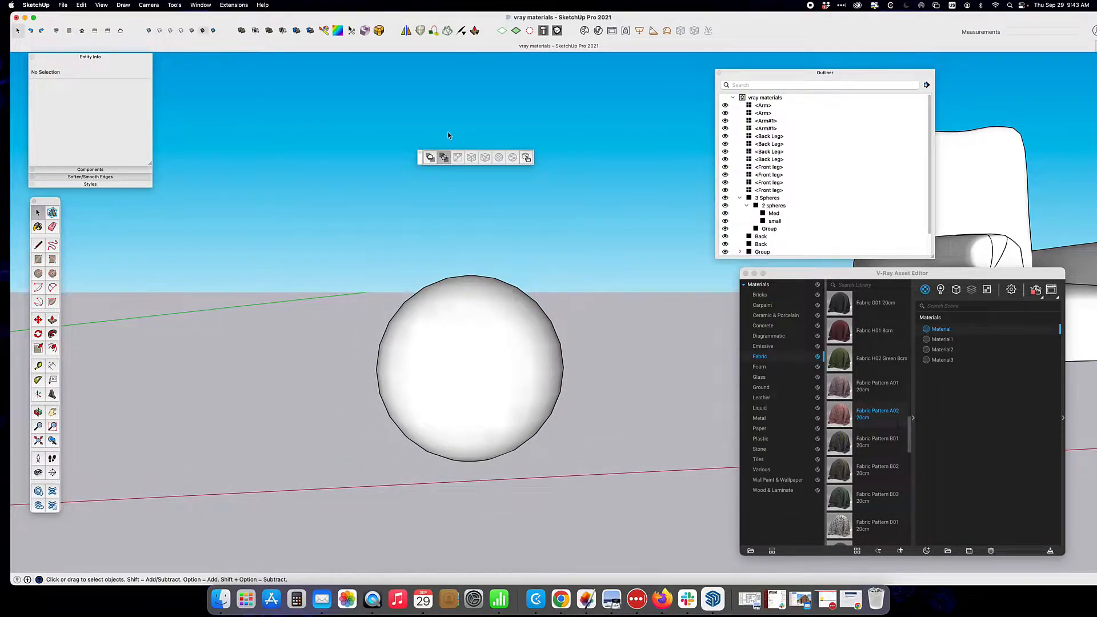
{"action": "middle_click_drag", "start_coordinate": [537, 382], "coordinate": [456, 385]}
{"action": "scroll", "coordinate": [596, 388], "scroll_direction": "down", "scroll_amount": 3}
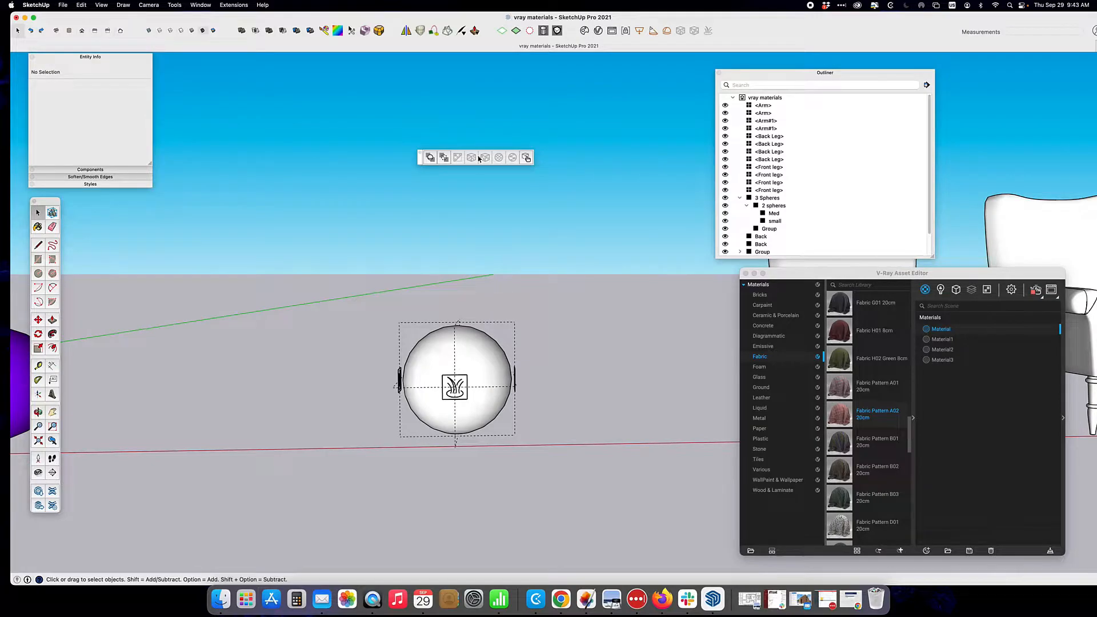
{"action": "left_click", "coordinate": [444, 160]}
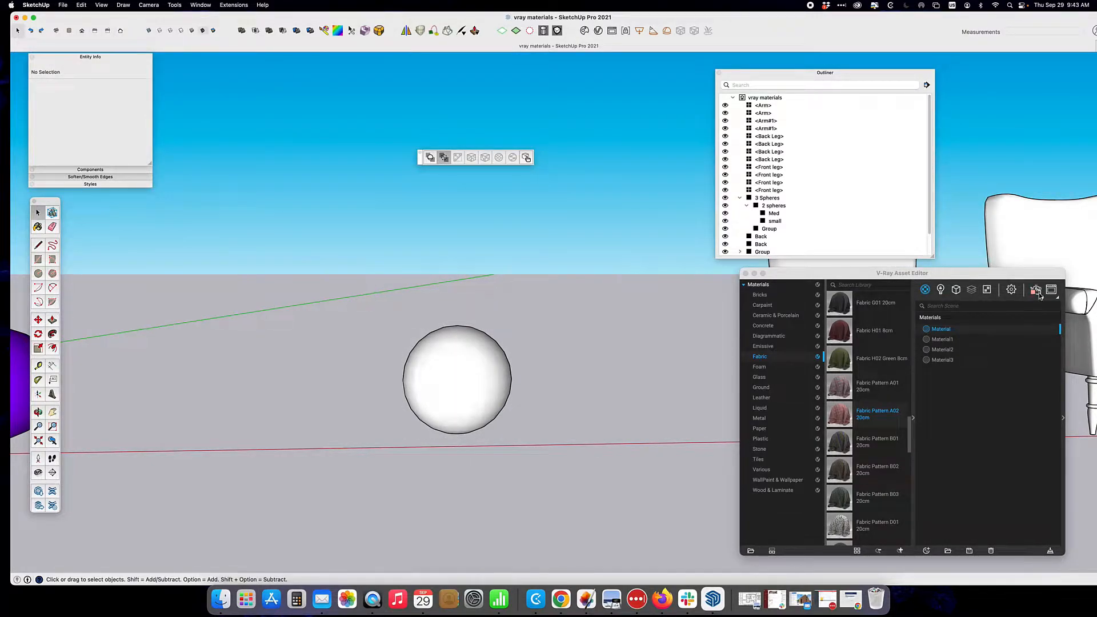
Select the 3 Spheres group containing the orange, green and purple spheres
{"action": "middle_click_drag", "start_coordinate": [355, 295], "coordinate": [649, 264], "text": "shift"}
{"action": "middle_click_drag", "start_coordinate": [472, 263], "coordinate": [719, 279], "text": "shift"}
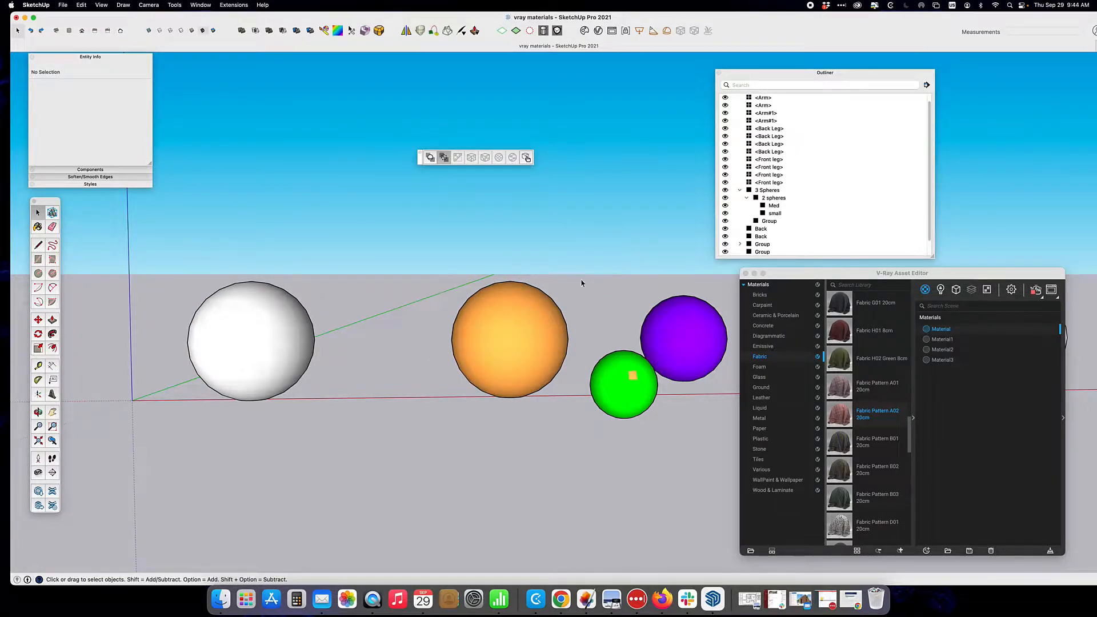
{"action": "left_click", "coordinate": [522, 326]}
{"action": "middle_click_drag", "start_coordinate": [641, 235], "coordinate": [509, 247]}
{"action": "scroll", "coordinate": [521, 234], "scroll_direction": "up", "scroll_amount": 3}
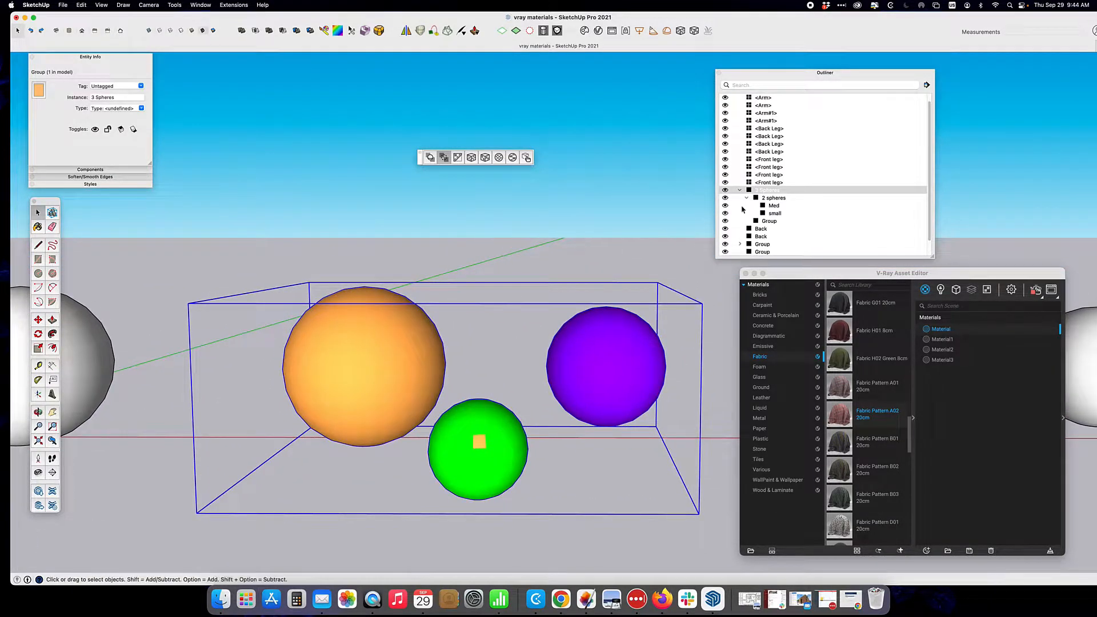
Select the nested 2 spheres group in the Outliner, followed by its Med and small subgroups together
{"action": "left_click", "coordinate": [775, 198]}
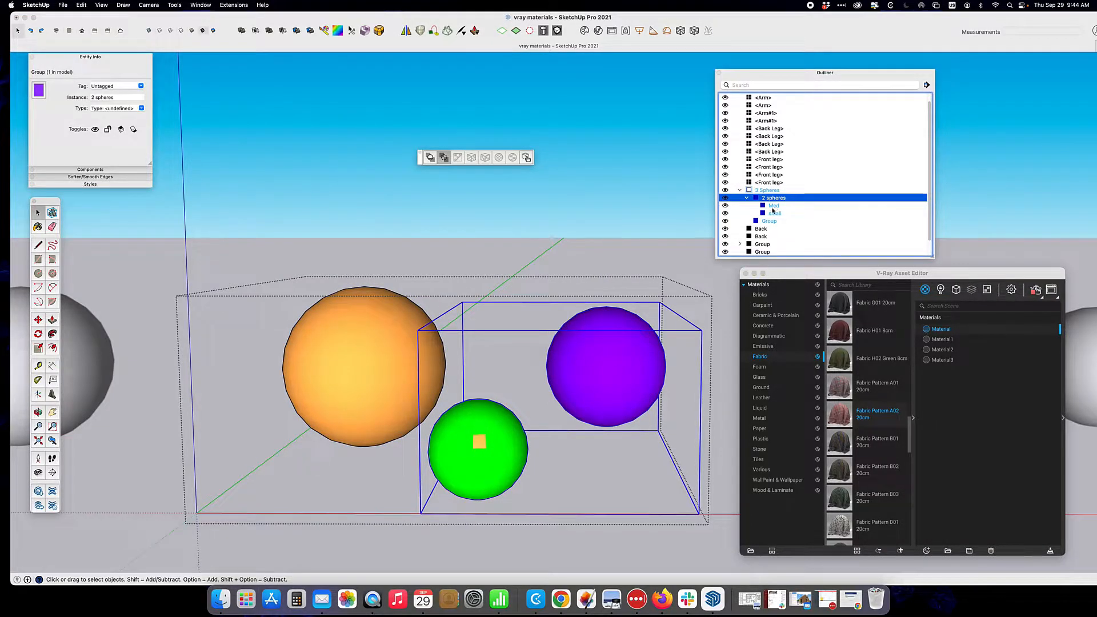
{"action": "left_click", "coordinate": [774, 207]}
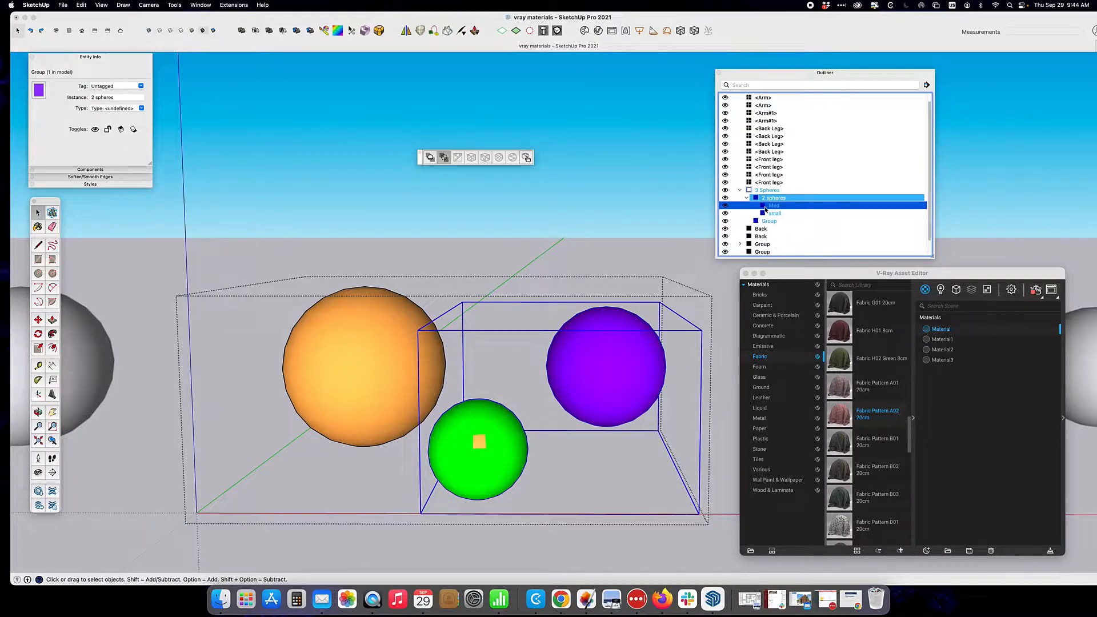
{"action": "left_click", "coordinate": [764, 206]}
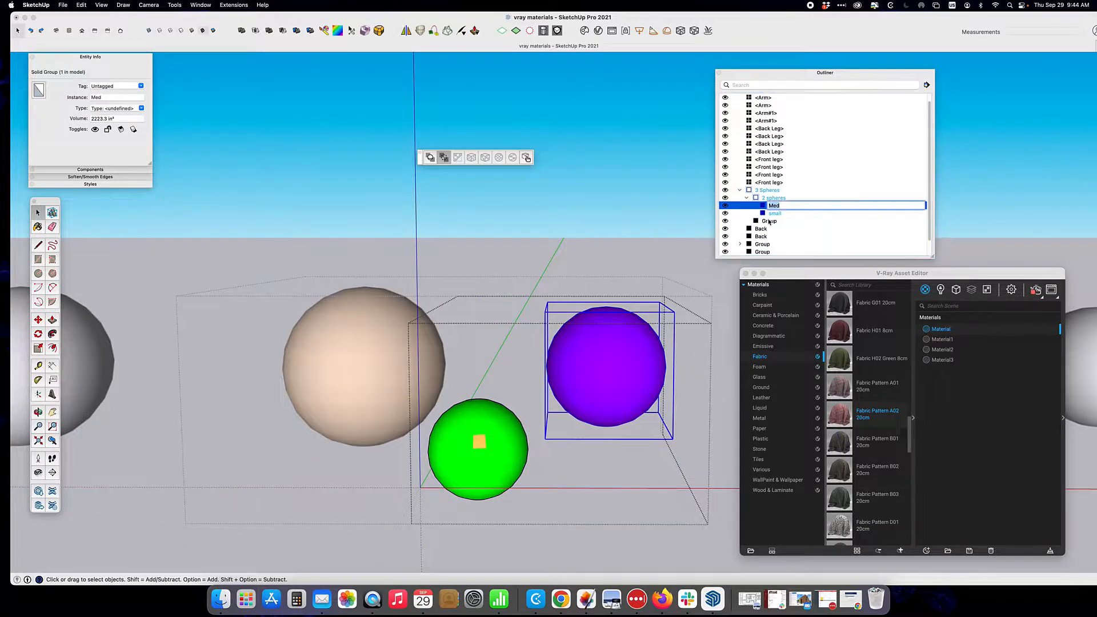
{"action": "left_click", "coordinate": [766, 214], "text": "shift"}
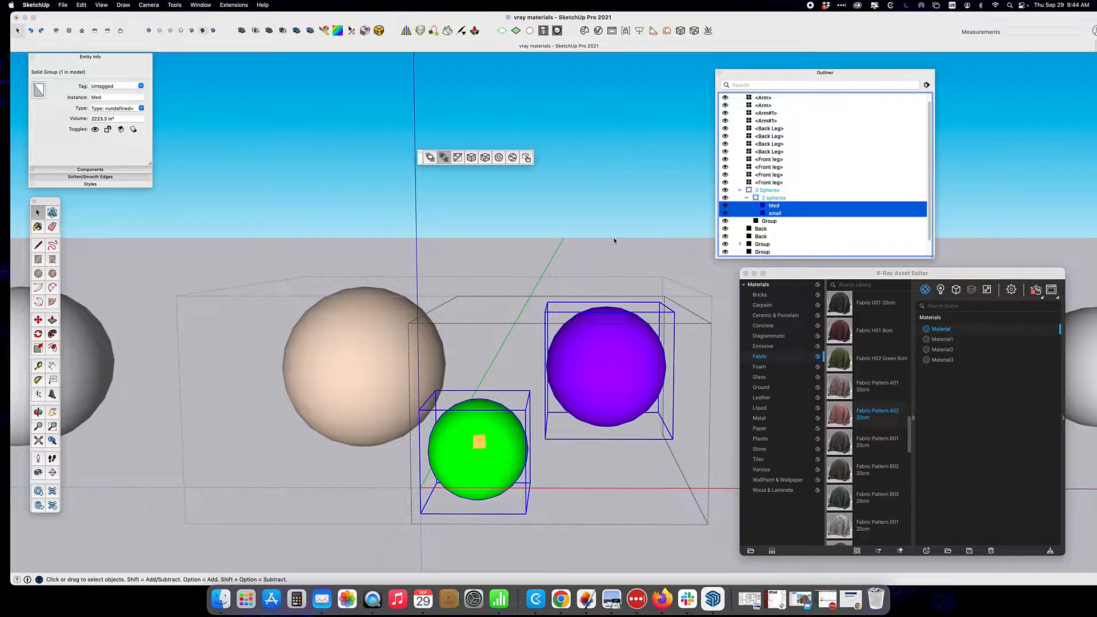
Check the green, purple and orange spheres individually inside their nested groups, and reselect the whole 3 Spheres group
{"action": "left_click", "coordinate": [483, 455]}
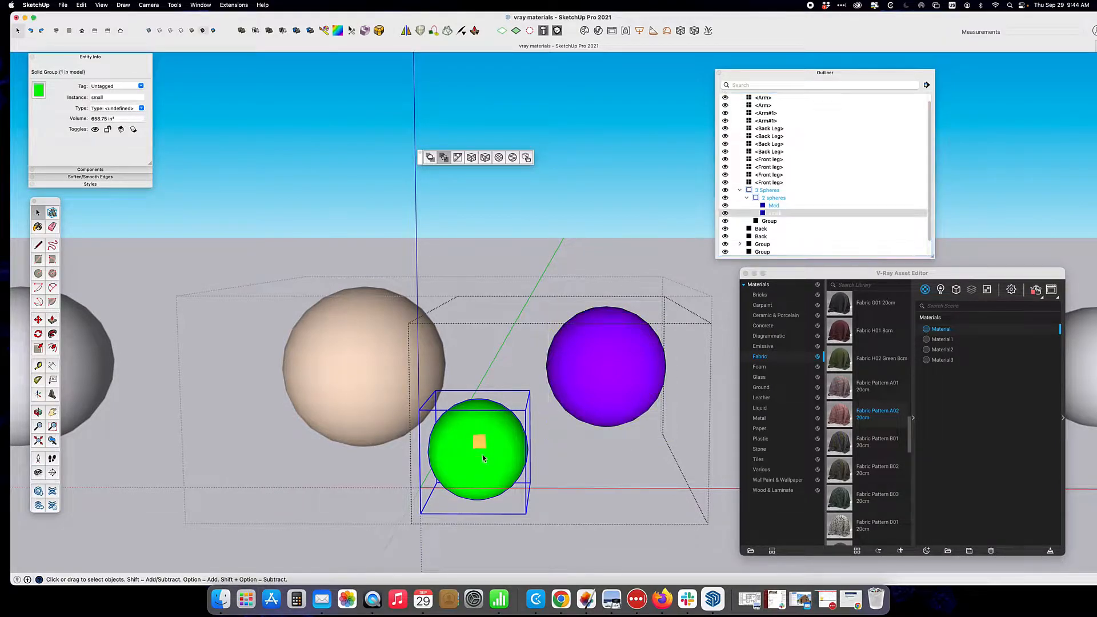
{"action": "left_click", "coordinate": [602, 366]}
{"action": "left_click", "coordinate": [446, 309]}
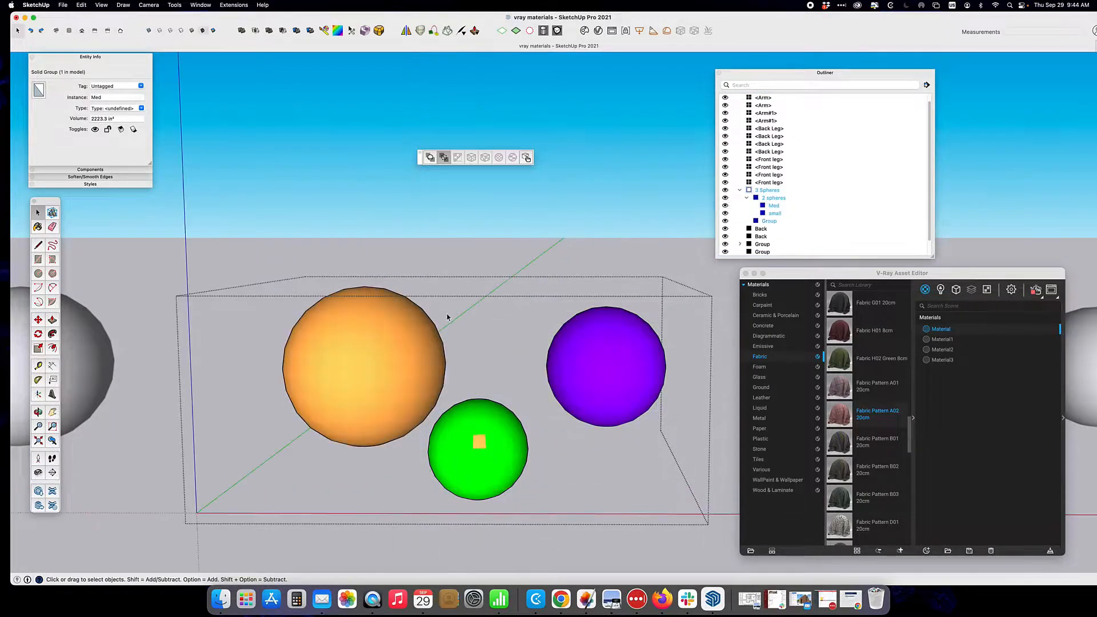
{"action": "left_click", "coordinate": [500, 438]}
{"action": "left_click", "coordinate": [366, 347]}
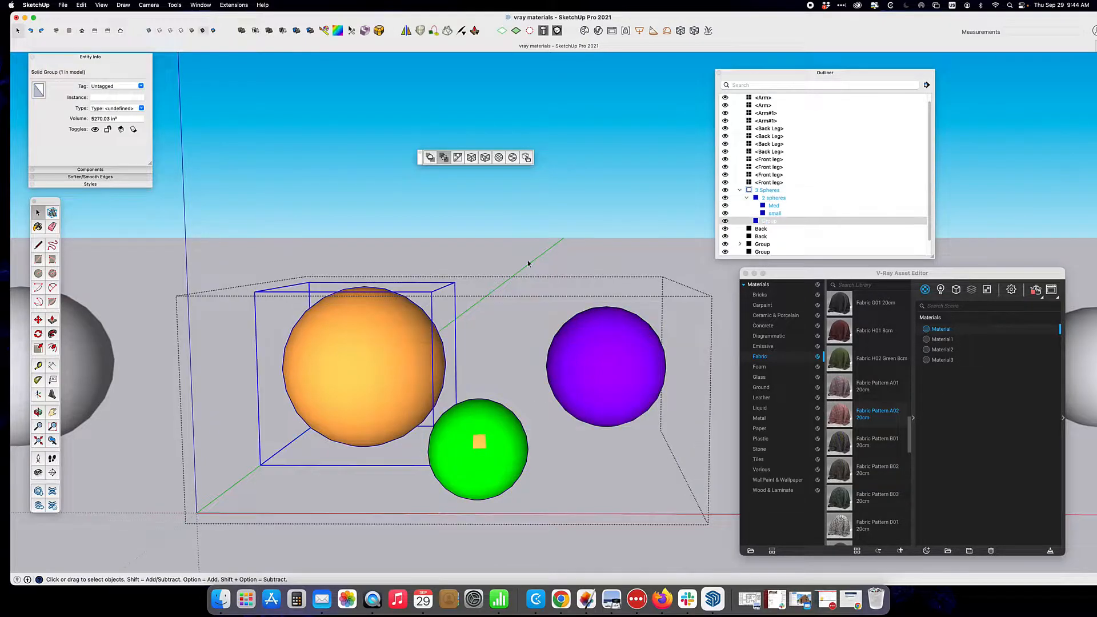
{"action": "left_click", "coordinate": [286, 157]}
{"action": "left_click", "coordinate": [331, 343]}
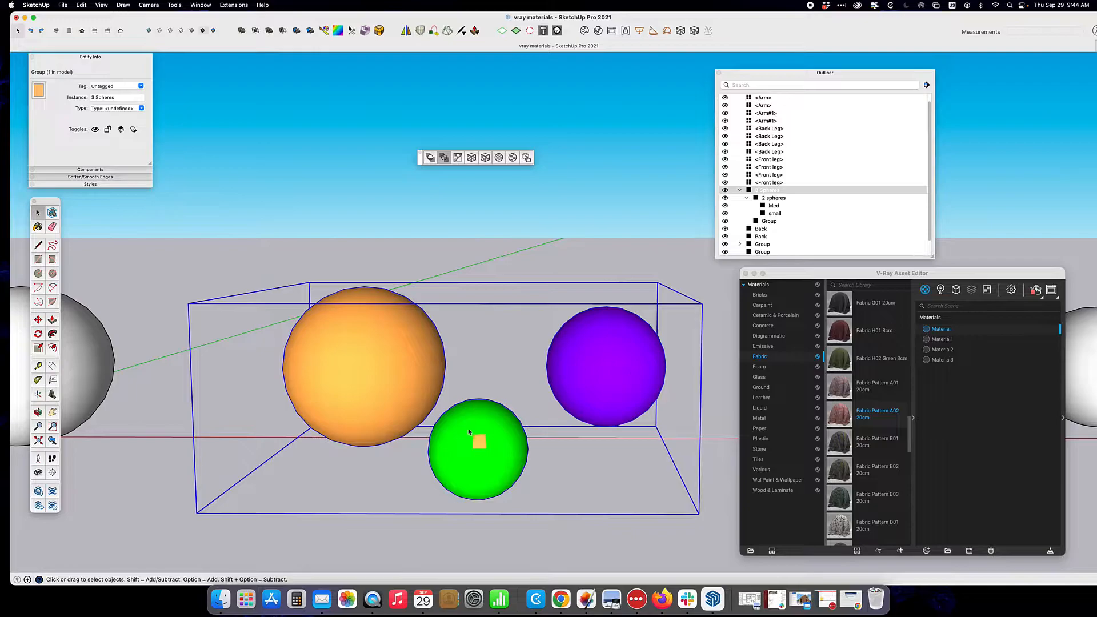
Open the nested 2 spheres group and its small group, and select the green sphere's surface
{"action": "double_click", "coordinate": [589, 384]}
{"action": "left_click", "coordinate": [597, 371]}
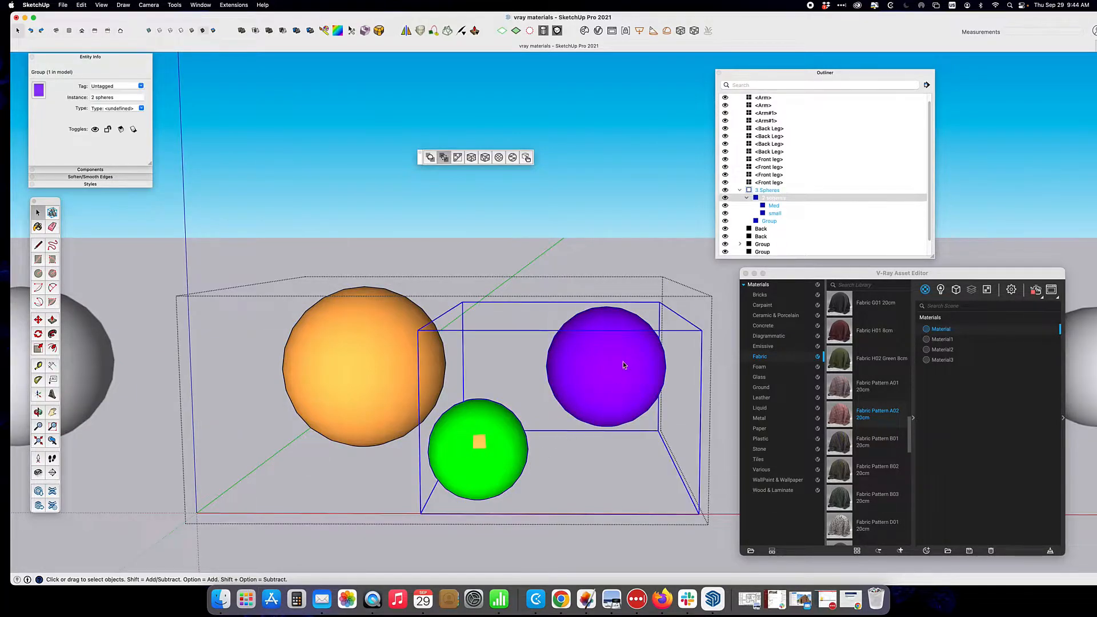
{"action": "double_click", "coordinate": [467, 458]}
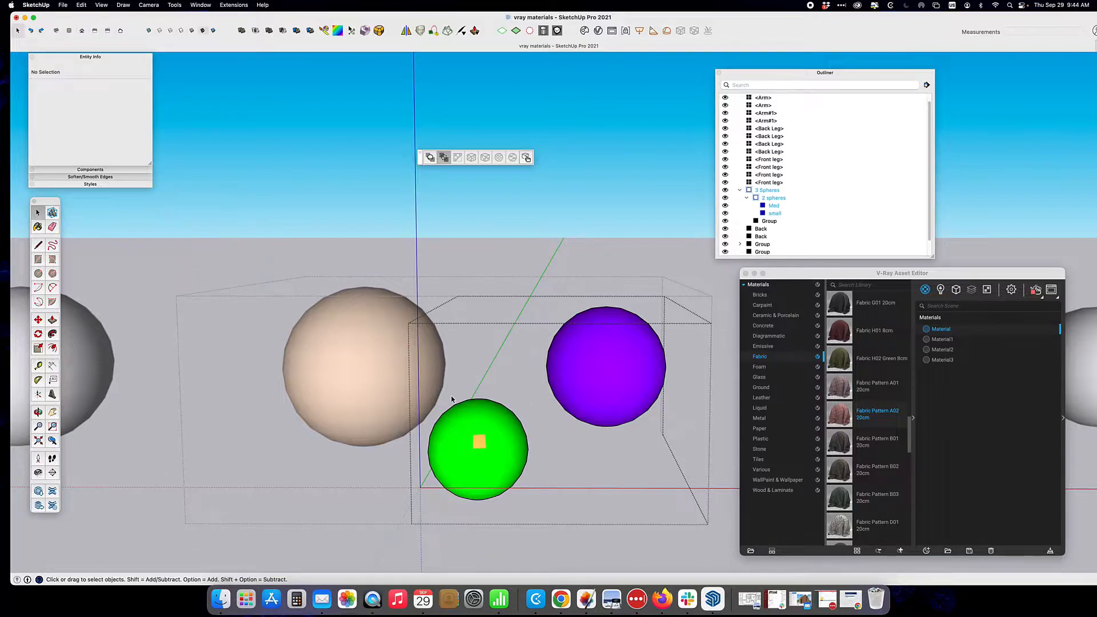
{"action": "left_click", "coordinate": [465, 453]}
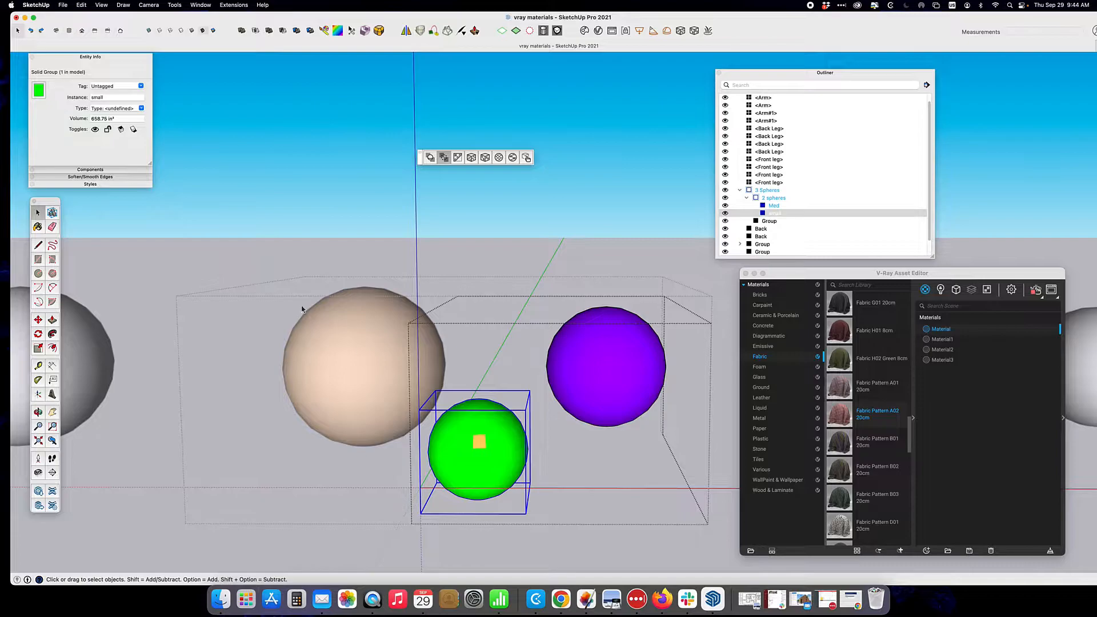
{"action": "double_click", "coordinate": [496, 485]}
{"action": "left_click", "coordinate": [479, 445]}
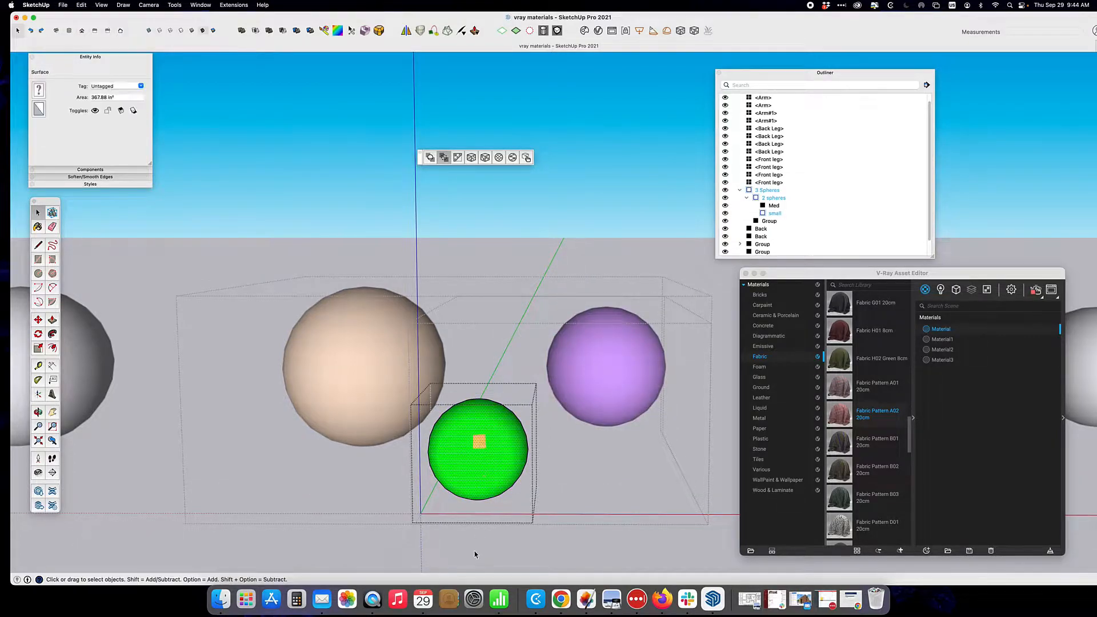
Show hidden geometry, select the single orange face on the green sphere, and reselect the small group from outside
{"action": "left_click", "coordinate": [529, 30]}
{"action": "left_click", "coordinate": [479, 441]}
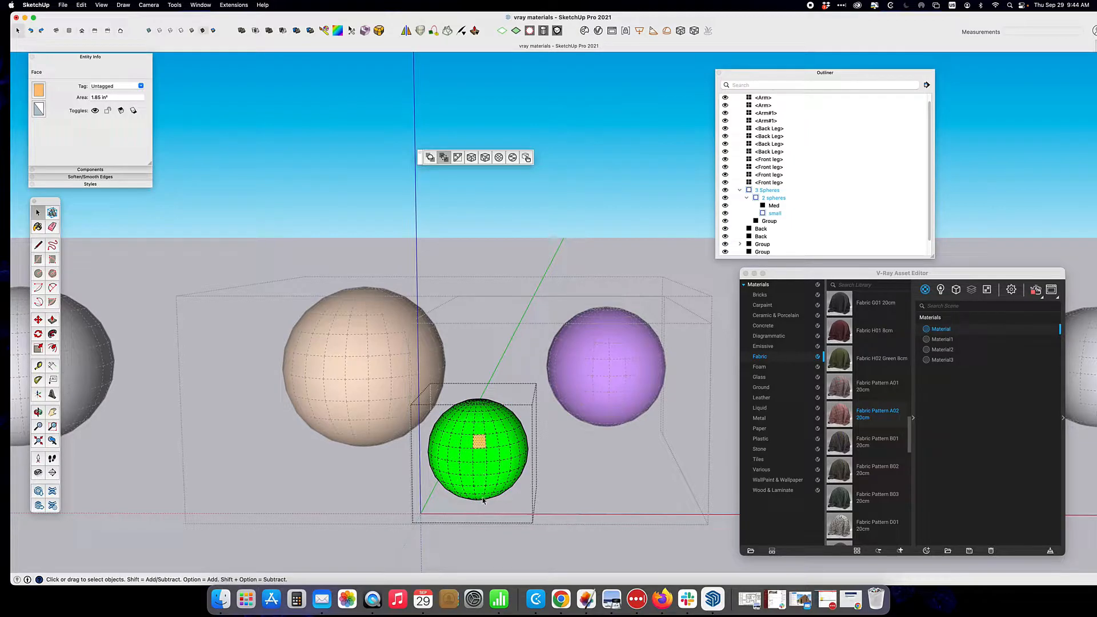
{"action": "left_click", "coordinate": [503, 221]}
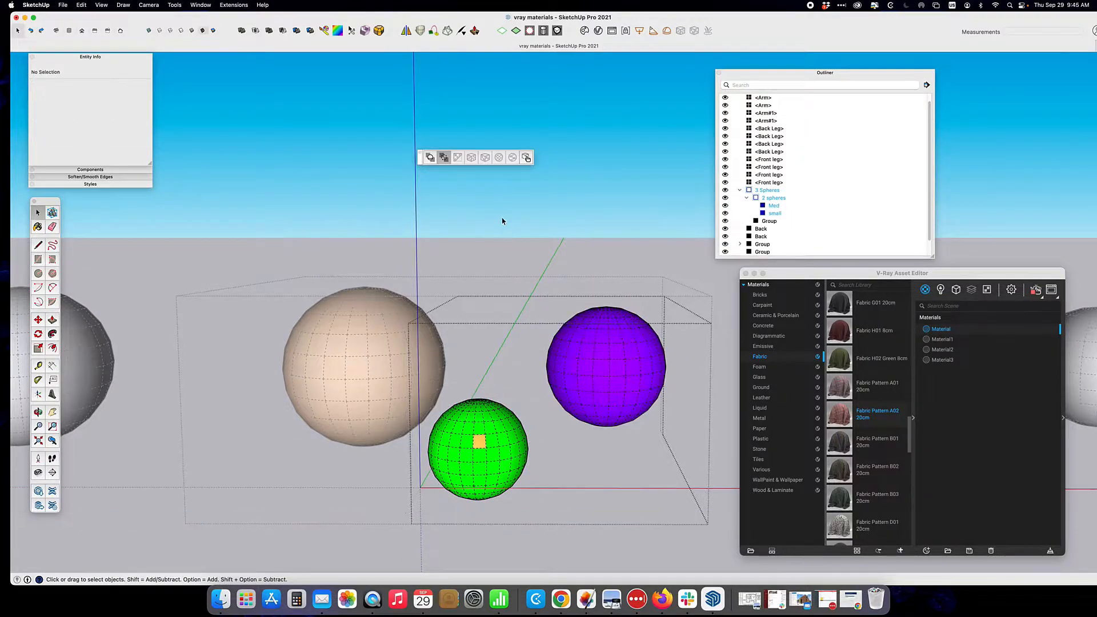
{"action": "triple_click", "coordinate": [481, 444]}
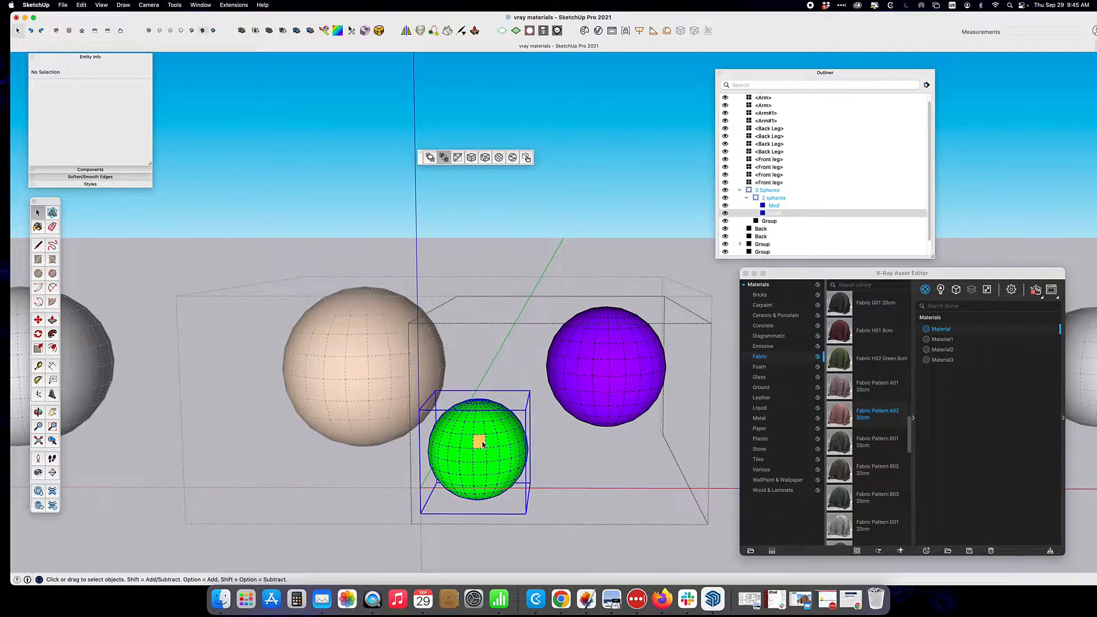
Select the single orange face on the green sphere and paint it red with the model's existing red material
{"action": "left_click", "coordinate": [481, 444]}
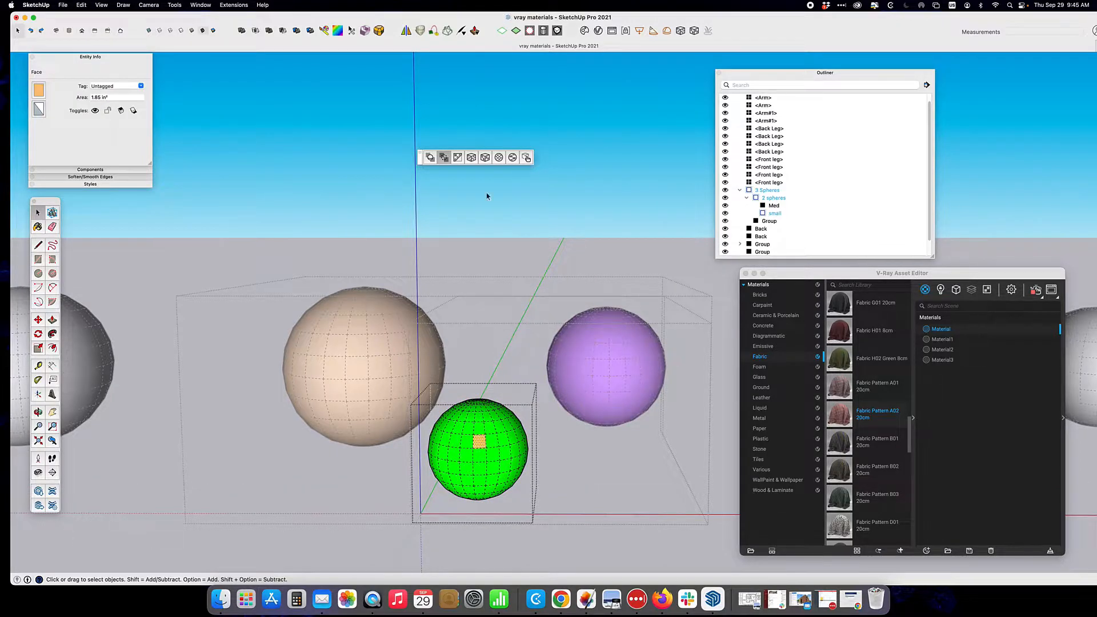
{"action": "left_click", "coordinate": [38, 227]}
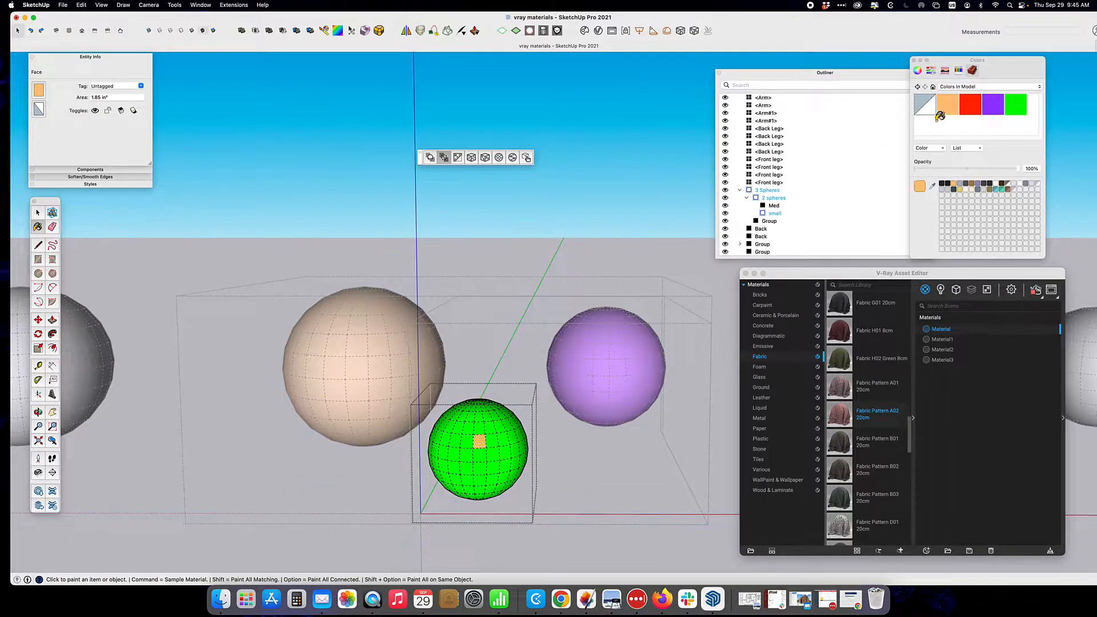
{"action": "left_click", "coordinate": [971, 104]}
{"action": "left_click", "coordinate": [484, 438]}
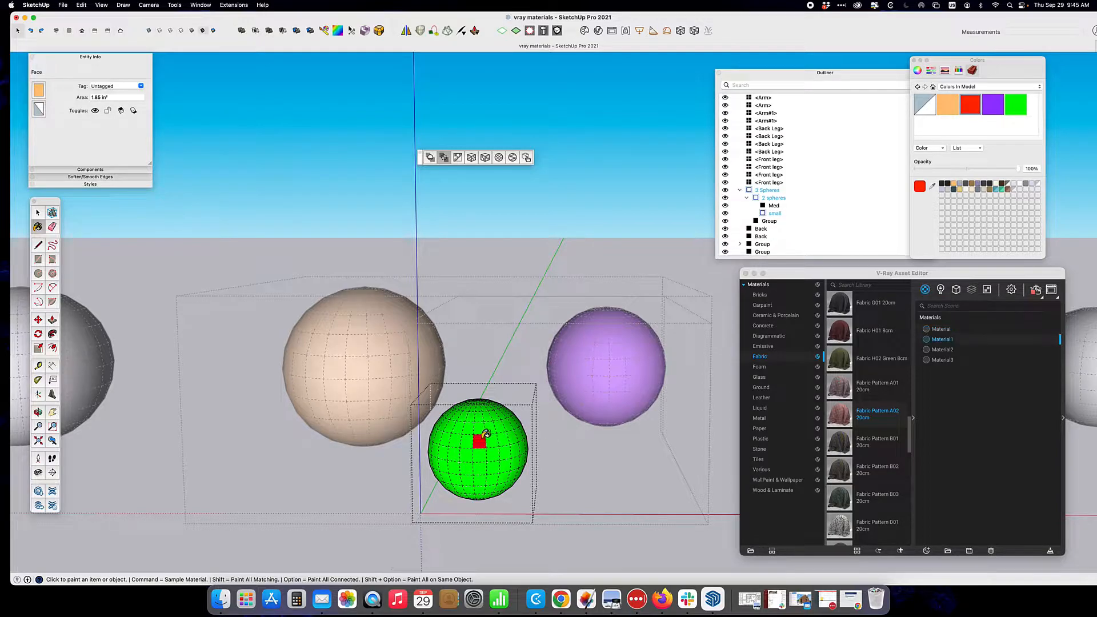
Close the nested sphere groups back to the model level and turn off hidden geometry
{"action": "left_click", "coordinate": [421, 223]}
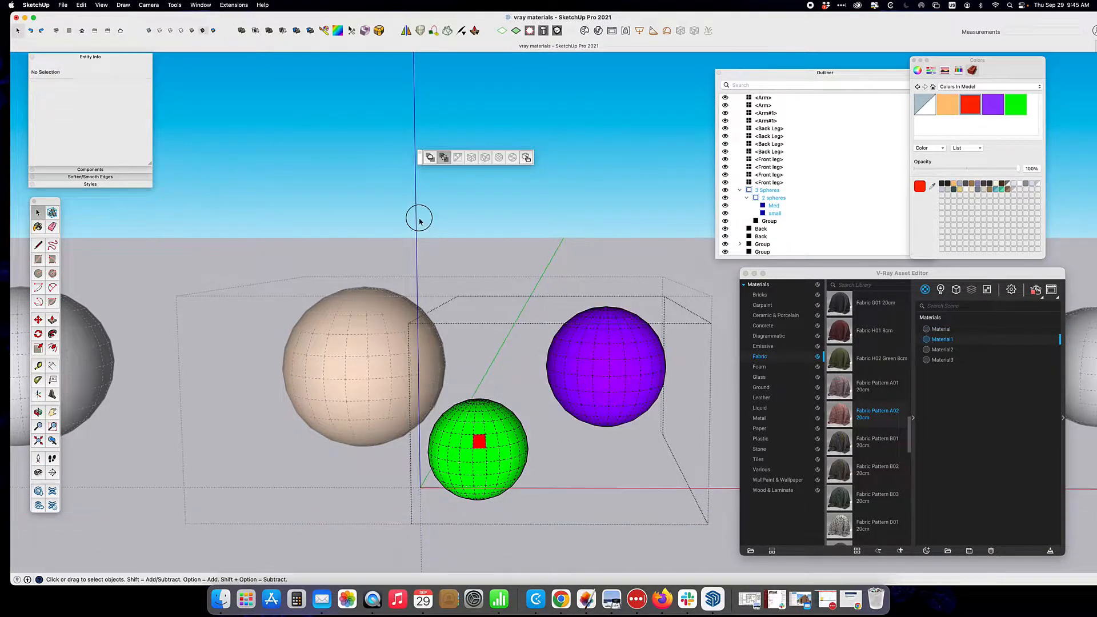
{"action": "left_click", "coordinate": [370, 226]}
{"action": "left_click", "coordinate": [370, 225]}
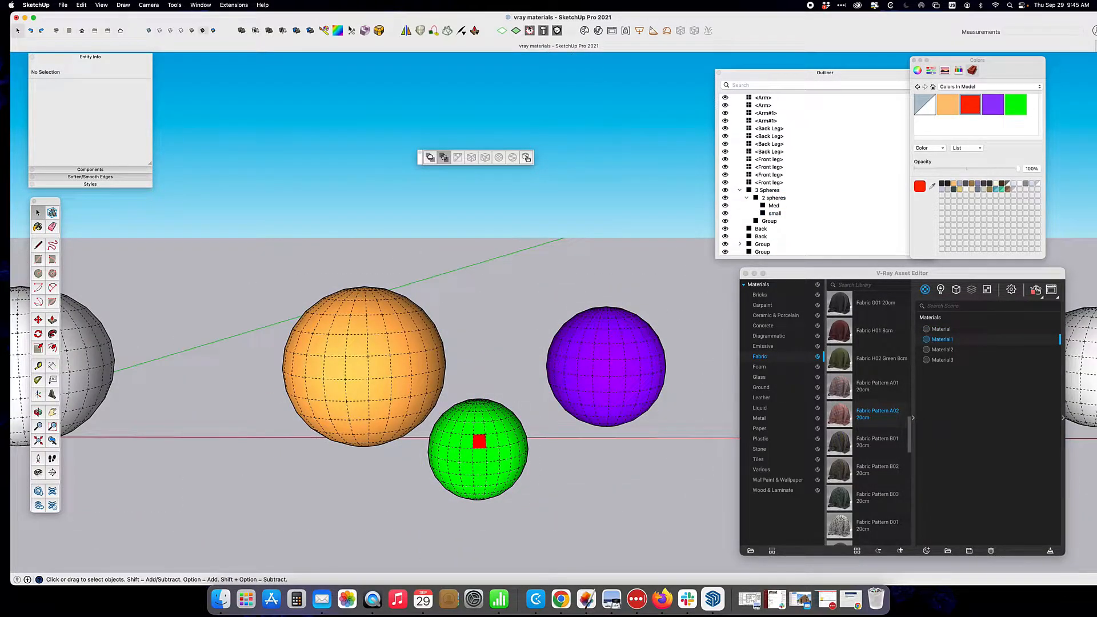
{"action": "left_click", "coordinate": [530, 30]}
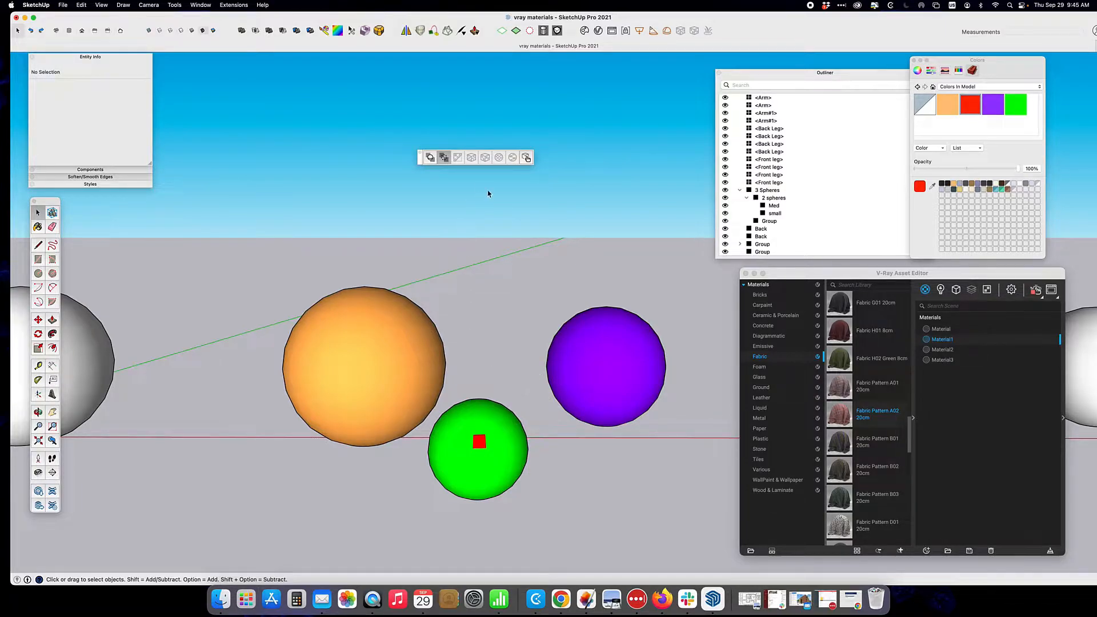
With V-Ray's Scene Interaction tool, pick the purple sphere's face with its material, and the parent 2 spheres group higher in the hierarchy
{"action": "left_click", "coordinate": [526, 158]}
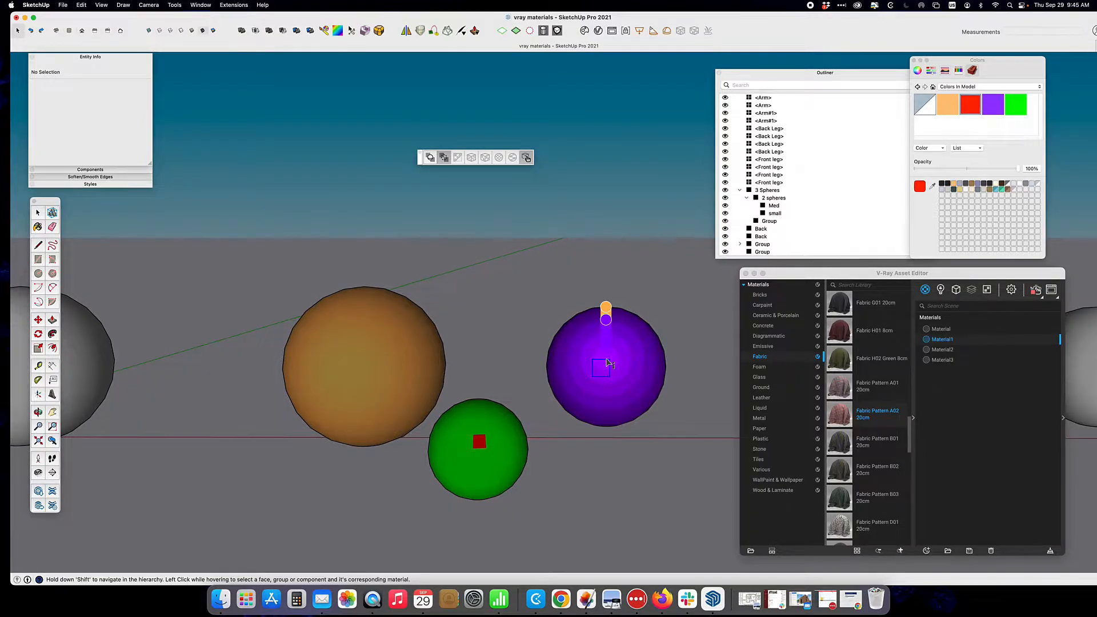
{"action": "left_click", "coordinate": [608, 362]}
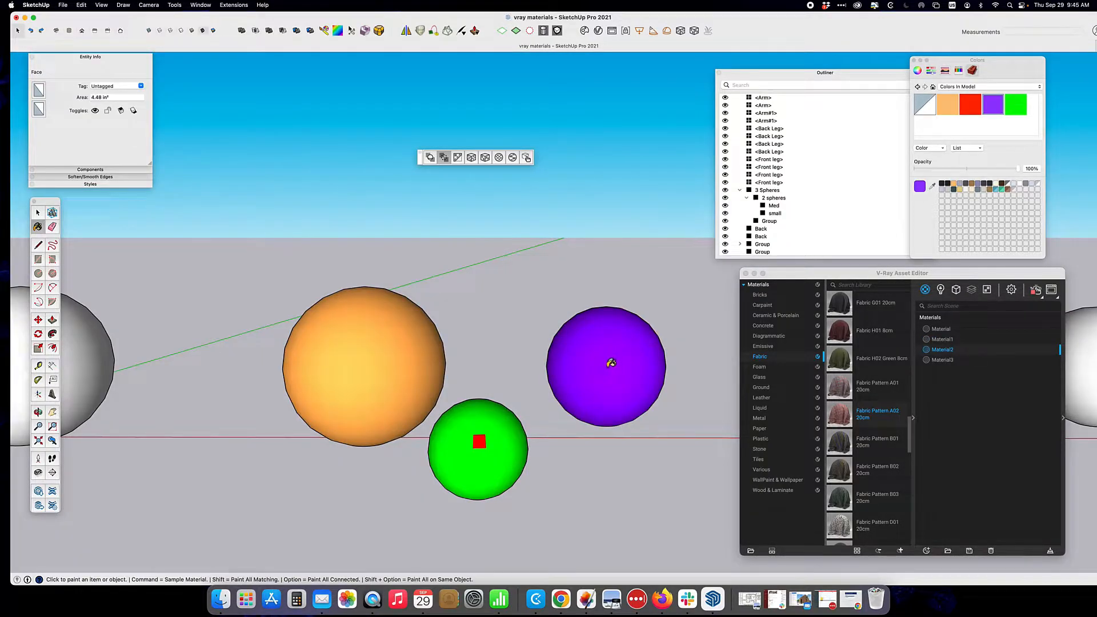
{"action": "left_click", "coordinate": [527, 158]}
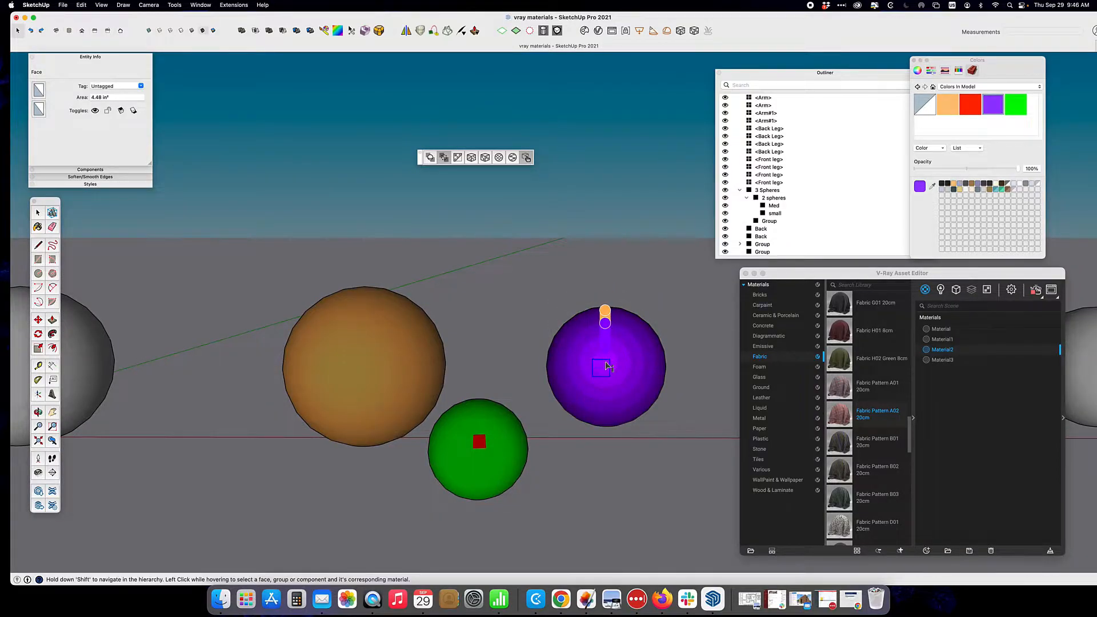
{"action": "left_click", "coordinate": [598, 354]}
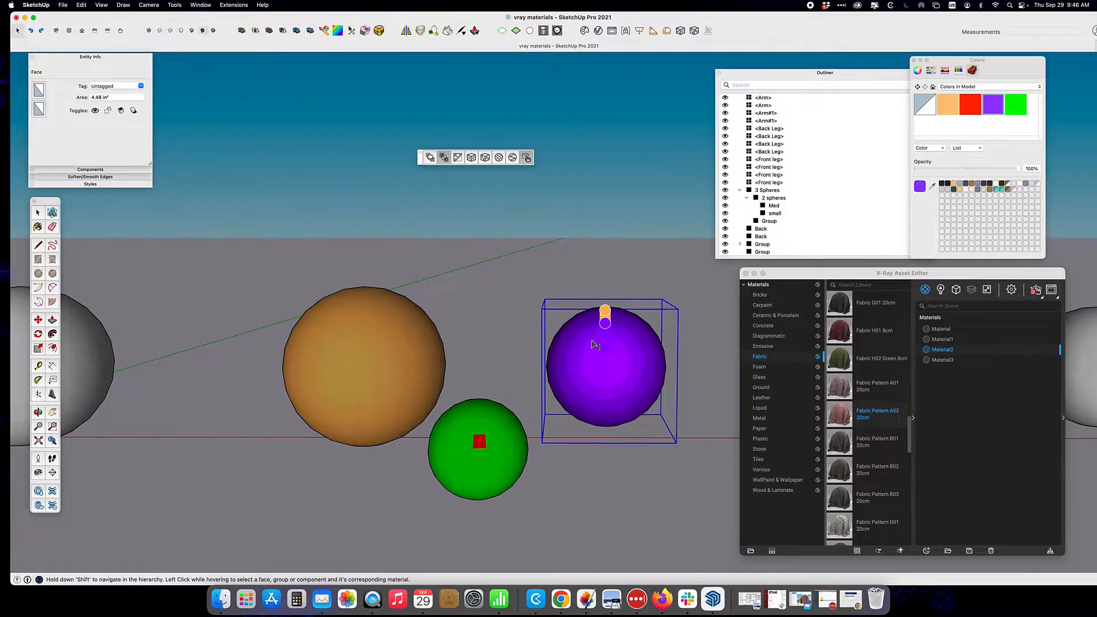
{"action": "key", "text": "shift"}
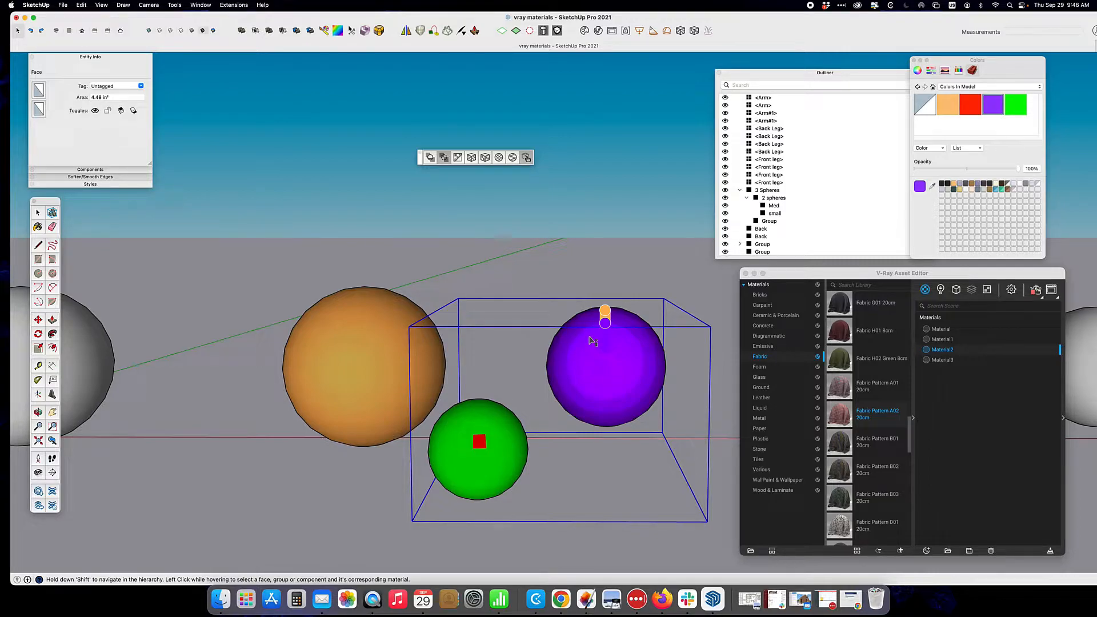
{"action": "key", "text": "shift"}
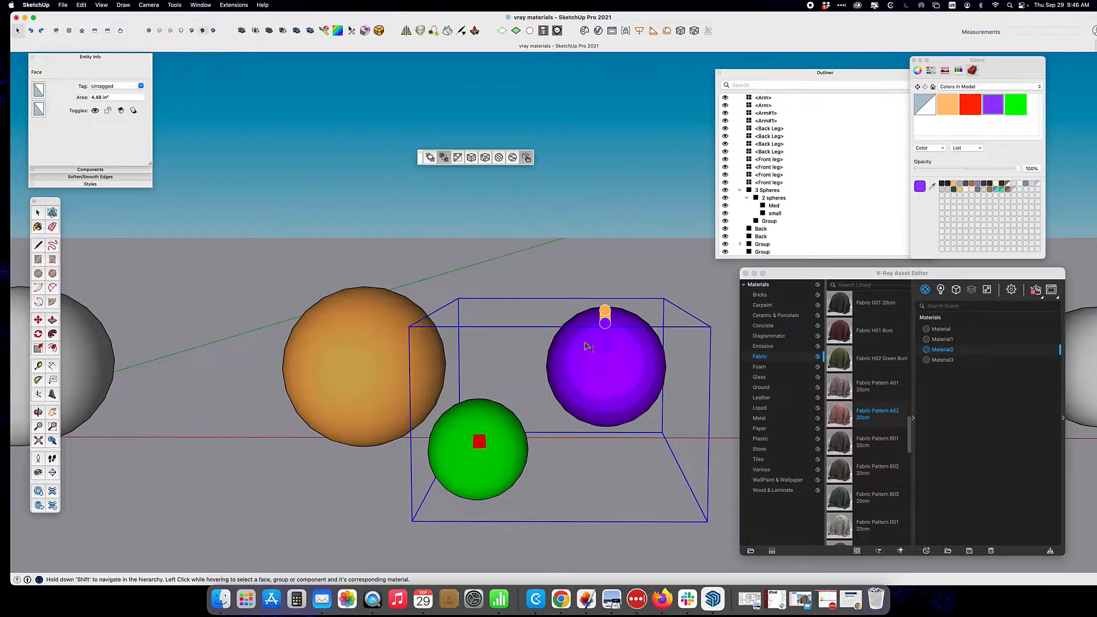
{"action": "left_click", "coordinate": [586, 347]}
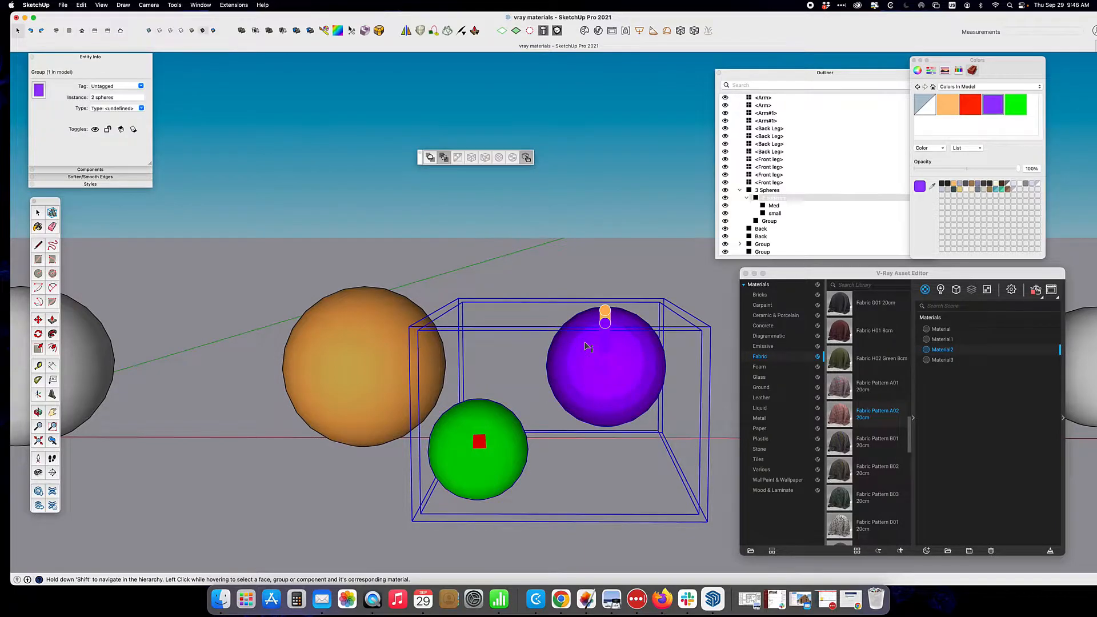
{"action": "key", "text": "space"}
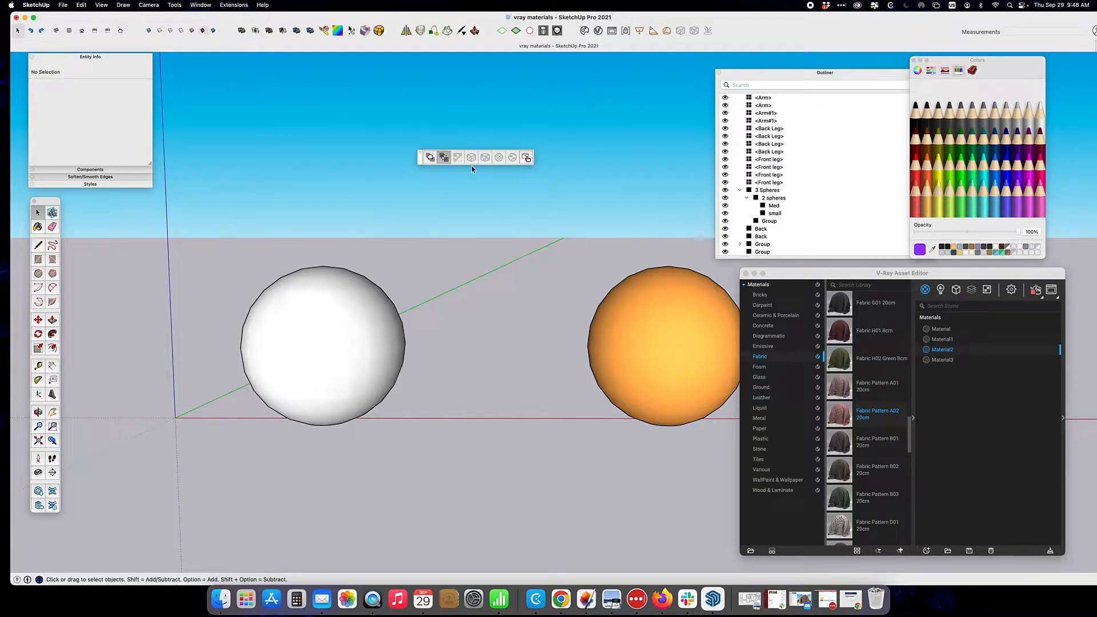
Check the material of the white sphere's group and of the surface inside it, closing the group again
{"action": "left_click", "coordinate": [350, 321]}
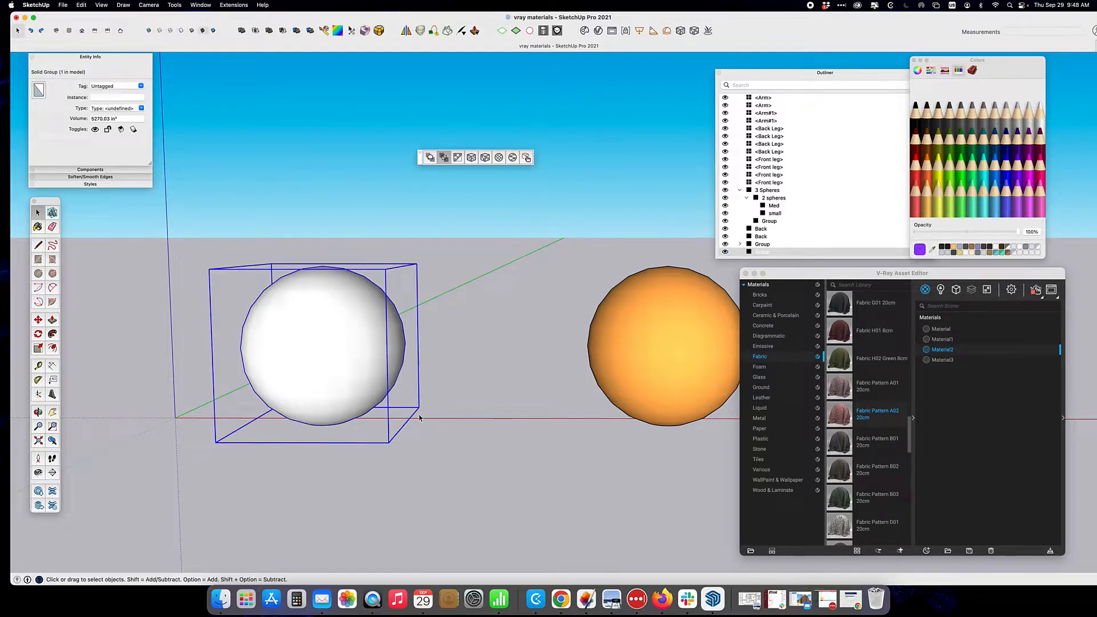
{"action": "double_click", "coordinate": [357, 353]}
{"action": "left_click", "coordinate": [325, 366]}
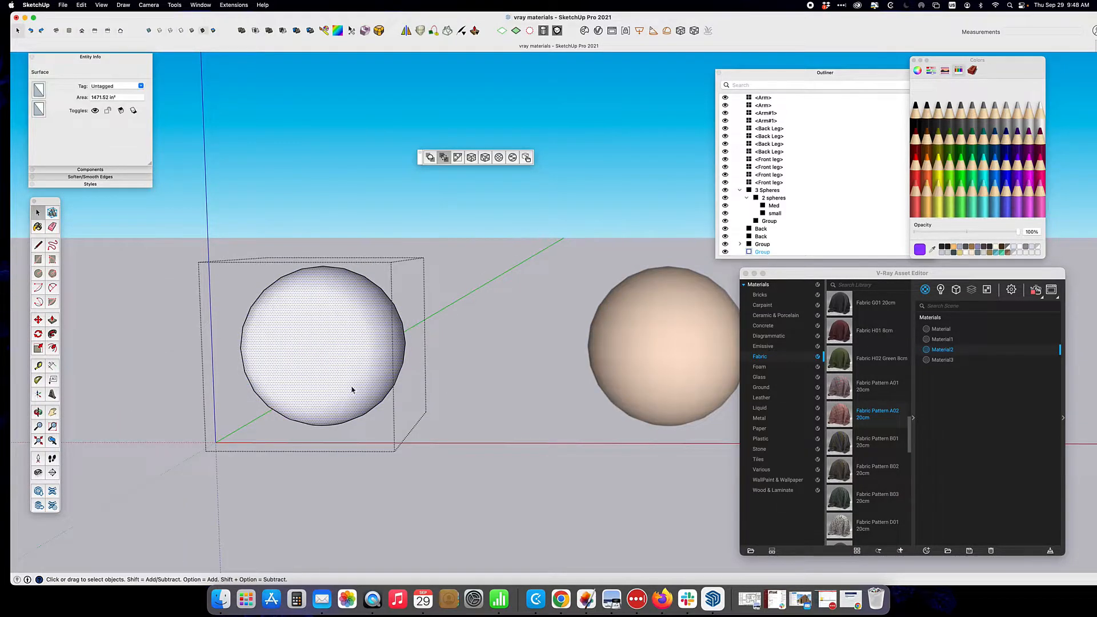
{"action": "left_click", "coordinate": [446, 357]}
{"action": "left_click", "coordinate": [356, 385]}
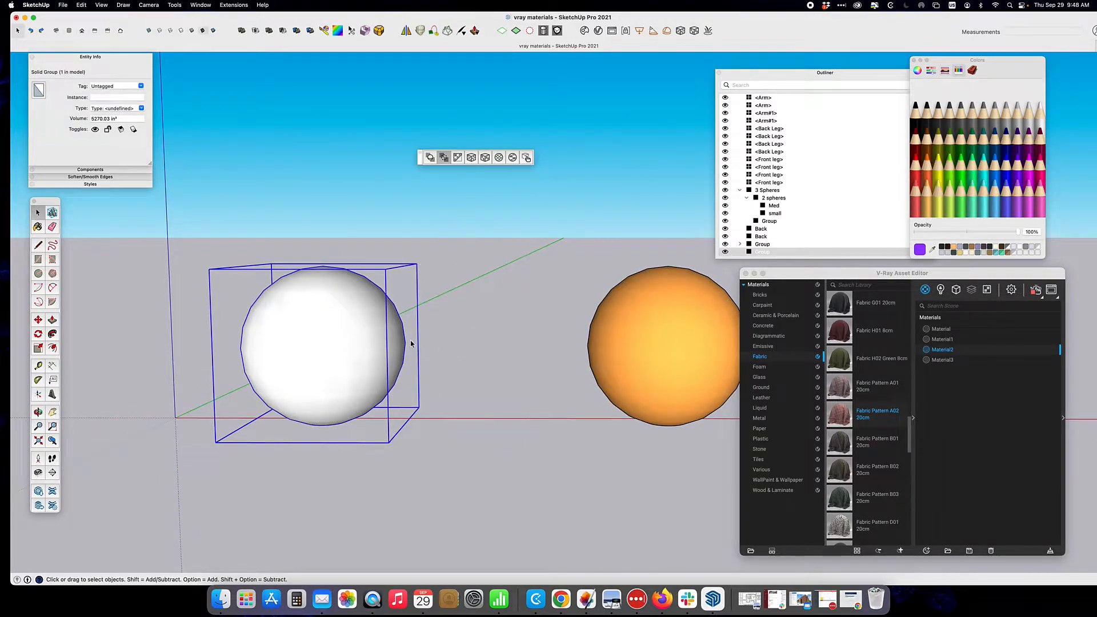
{"action": "middle_click_drag", "start_coordinate": [347, 320], "coordinate": [337, 345]}
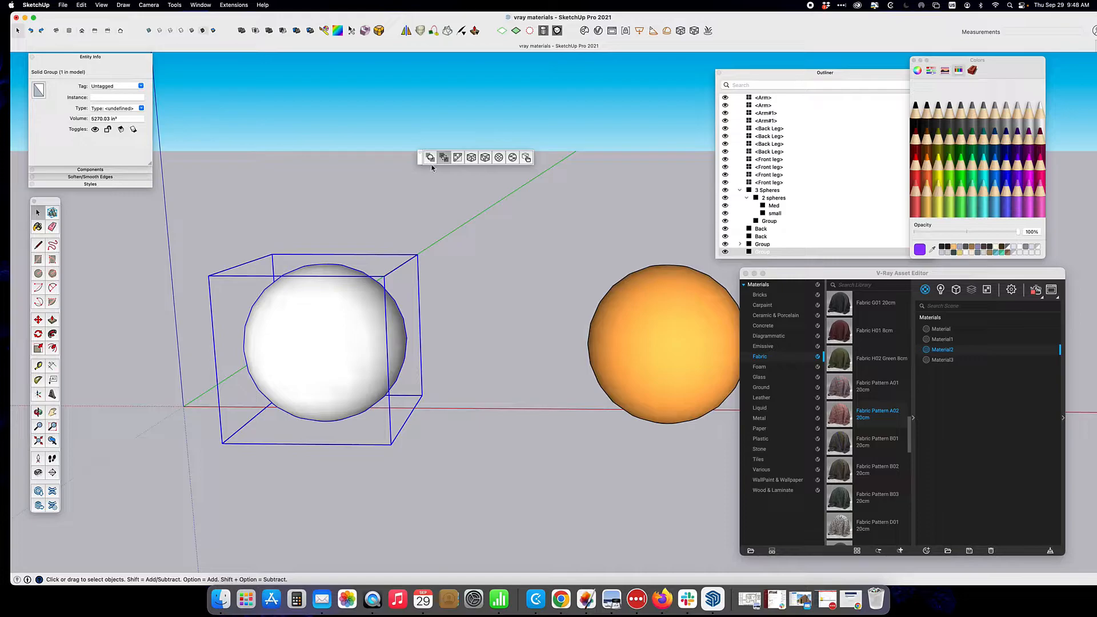
{"action": "left_click", "coordinate": [514, 224]}
{"action": "left_click", "coordinate": [366, 303]}
{"action": "double_click", "coordinate": [345, 314]}
{"action": "left_click", "coordinate": [456, 206]}
Select the white sphere's group, add Fabric Pattern B01 20cm from the library to the scene, and apply it to the selection
{"action": "left_click", "coordinate": [347, 332]}
{"action": "left_click", "coordinate": [843, 449]}
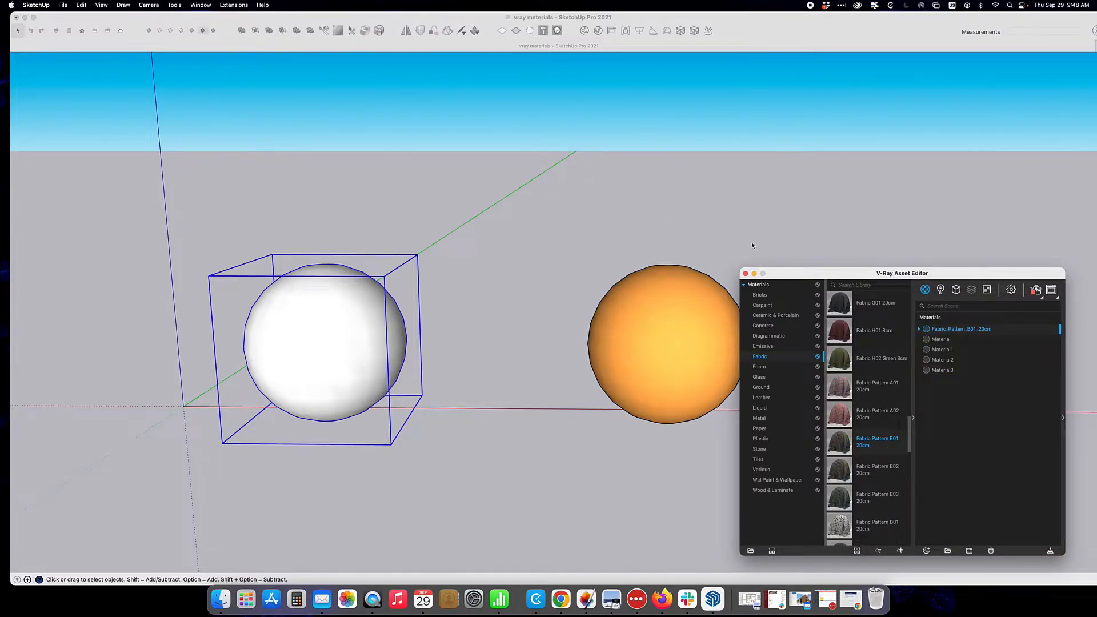
{"action": "right_click", "coordinate": [970, 331]}
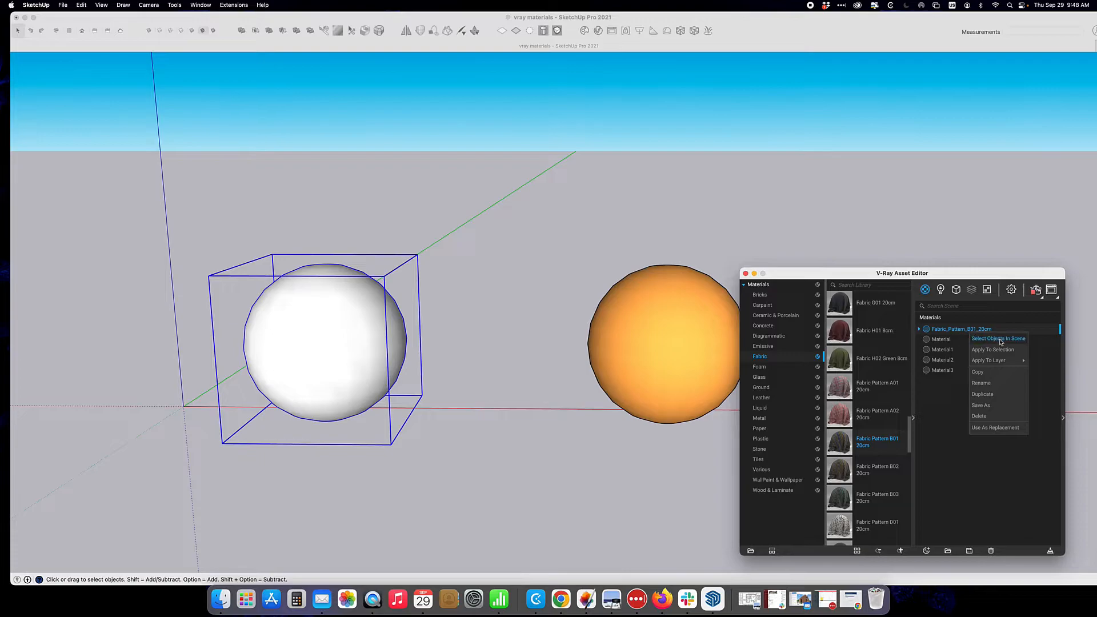
{"action": "left_click", "coordinate": [993, 350]}
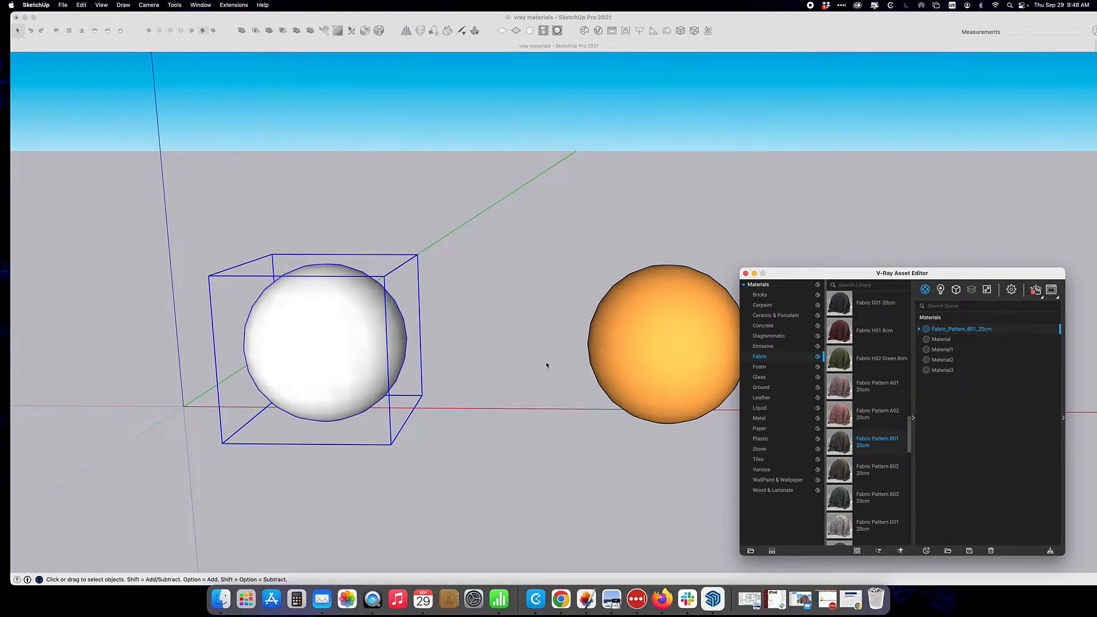
{"action": "left_click", "coordinate": [409, 192]}
{"action": "mouse_move", "coordinate": [372, 259]}
{"action": "middle_mouse_down"}
{"action": "mouse_move", "coordinate": [539, 240]}
{"action": "mouse_move", "coordinate": [412, 350]}
{"action": "mouse_move", "coordinate": [414, 306]}
{"action": "mouse_move", "coordinate": [379, 254]}
{"action": "middle_mouse_up"}
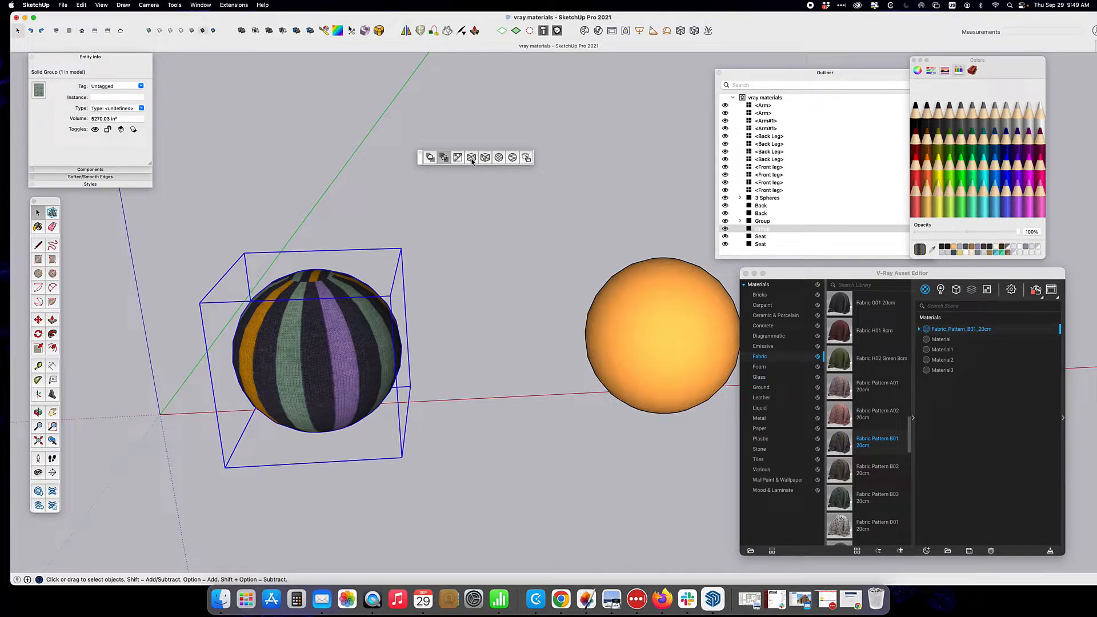
Apply V-Ray's Tri-Planar Projection (World) to the fabric sphere and inspect the stripes from several sides
{"action": "left_click", "coordinate": [471, 159]}
{"action": "middle_click_drag", "start_coordinate": [288, 375], "coordinate": [649, 257]}
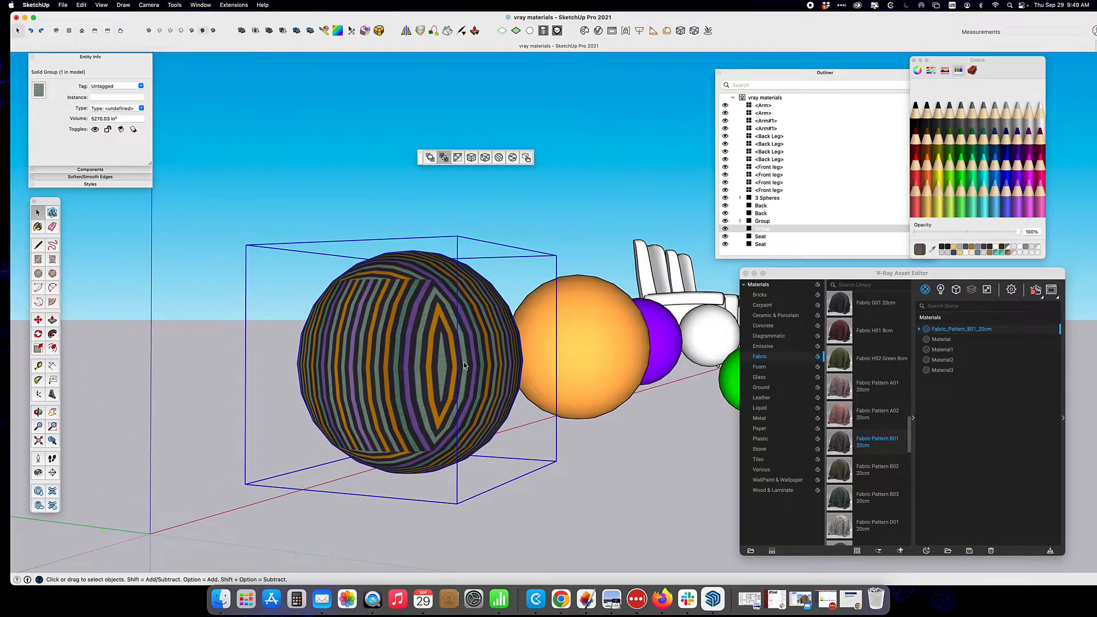
{"action": "middle_click_drag", "start_coordinate": [411, 277], "coordinate": [235, 326]}
{"action": "middle_click_drag", "start_coordinate": [435, 341], "coordinate": [366, 324]}
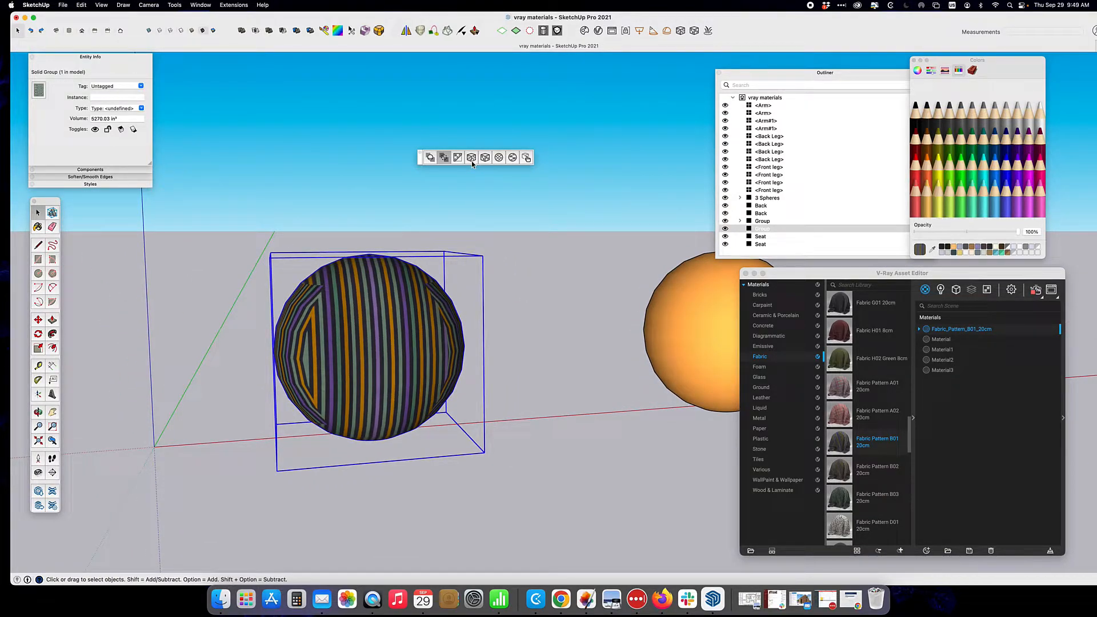
Map the fabric on the sphere with Tri-Planar Projection (Fit) instead
{"action": "left_click", "coordinate": [486, 159]}
{"action": "scroll", "coordinate": [477, 334], "scroll_direction": "down", "scroll_amount": 3}
{"action": "middle_click_drag", "start_coordinate": [478, 334], "coordinate": [444, 362]}
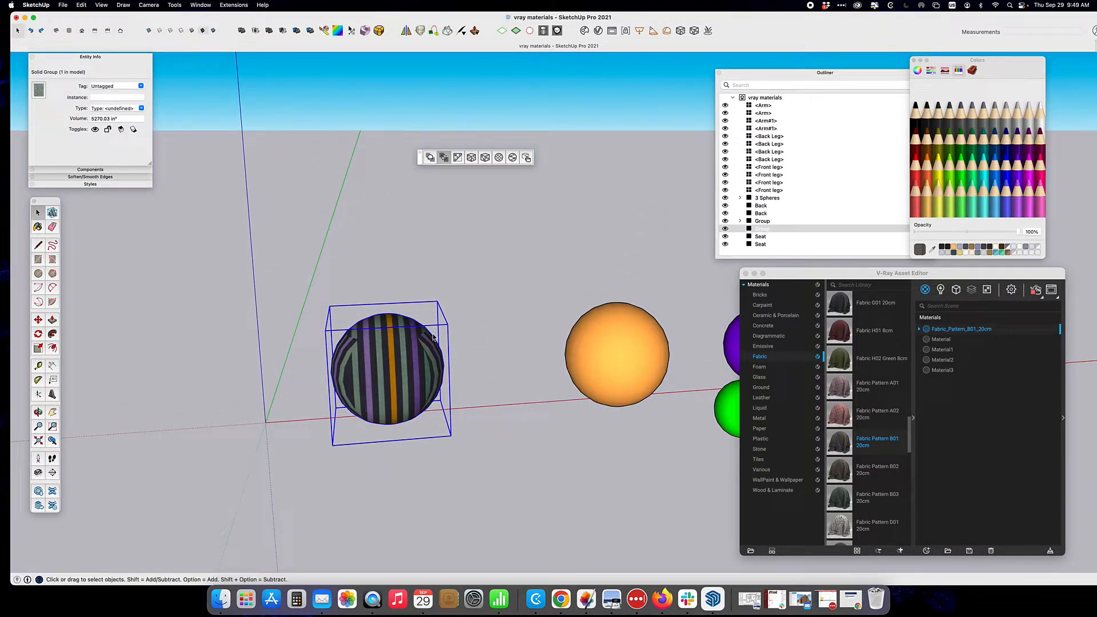
Switch the fabric sphere back to Tri-Planar Projection (World) for comparison
{"action": "left_click", "coordinate": [472, 158]}
{"action": "middle_click_drag", "start_coordinate": [385, 458], "coordinate": [451, 397]}
{"action": "scroll", "coordinate": [361, 317], "scroll_direction": "up", "scroll_amount": 5}
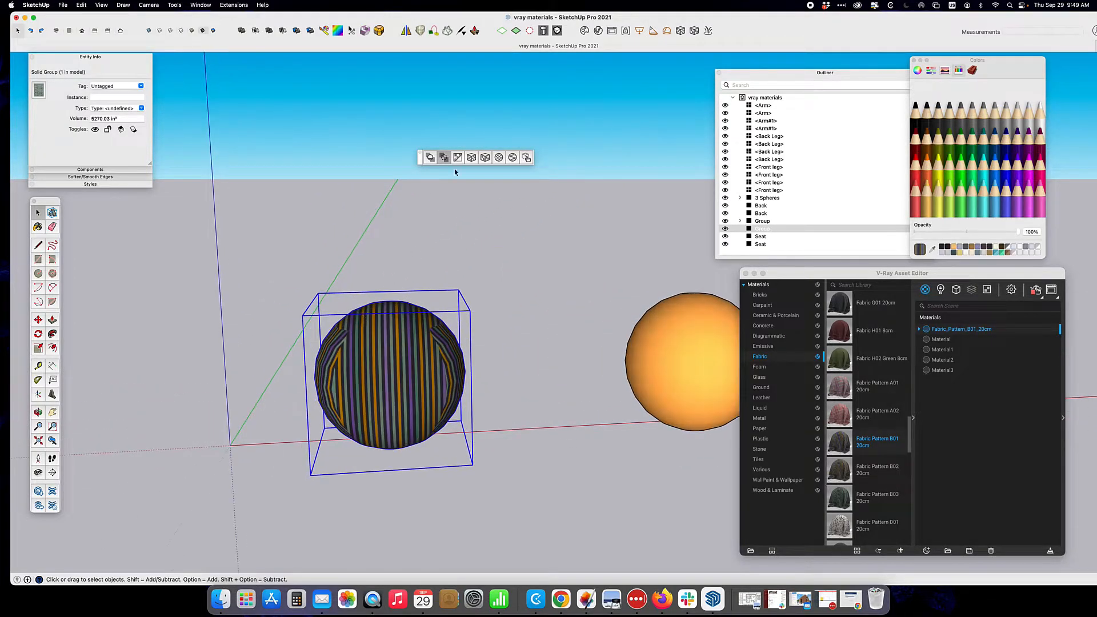
Compare Spherical Projection (World) and Spherical Projection (Fit) on the fabric sphere by applying one after the other
{"action": "left_click", "coordinate": [498, 157]}
{"action": "middle_click_drag", "start_coordinate": [341, 404], "coordinate": [353, 240]}
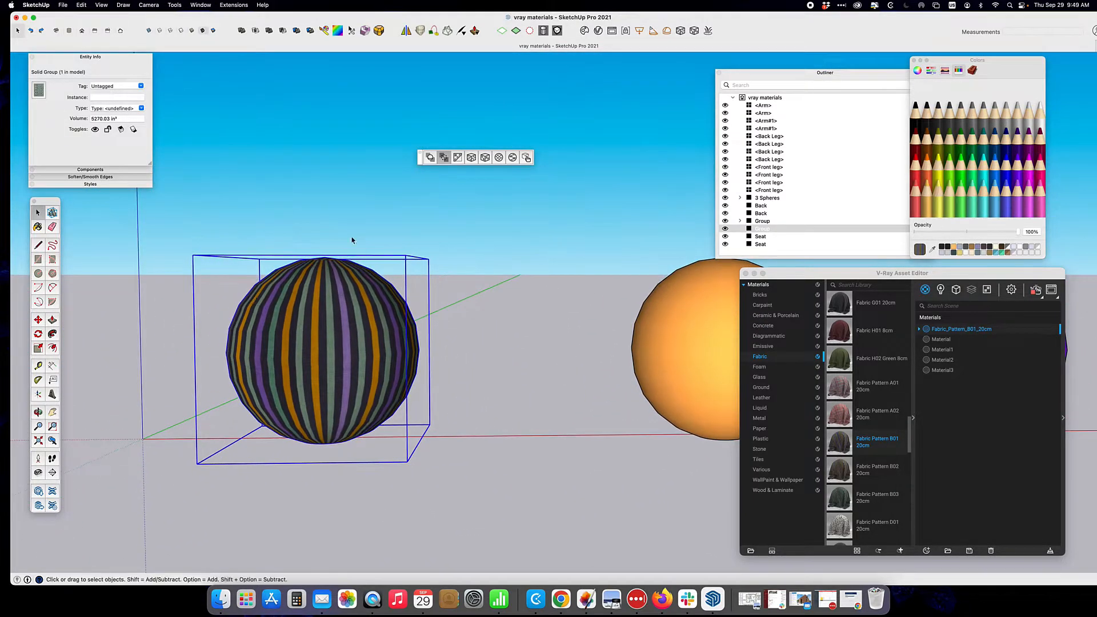
{"action": "left_click", "coordinate": [513, 159]}
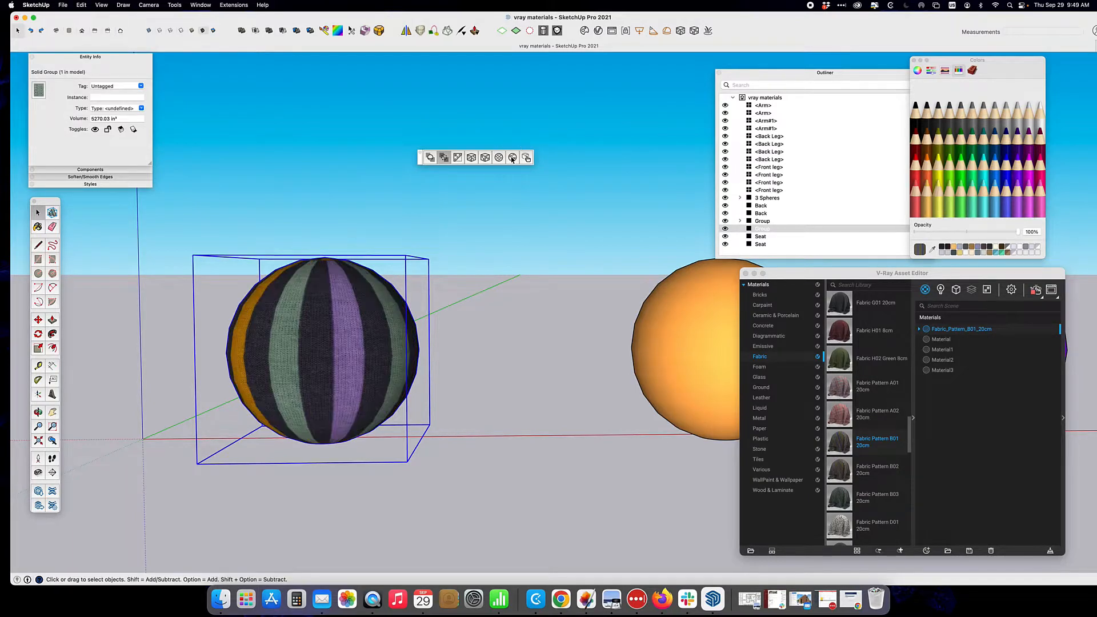
{"action": "middle_click_drag", "start_coordinate": [313, 356], "coordinate": [336, 357]}
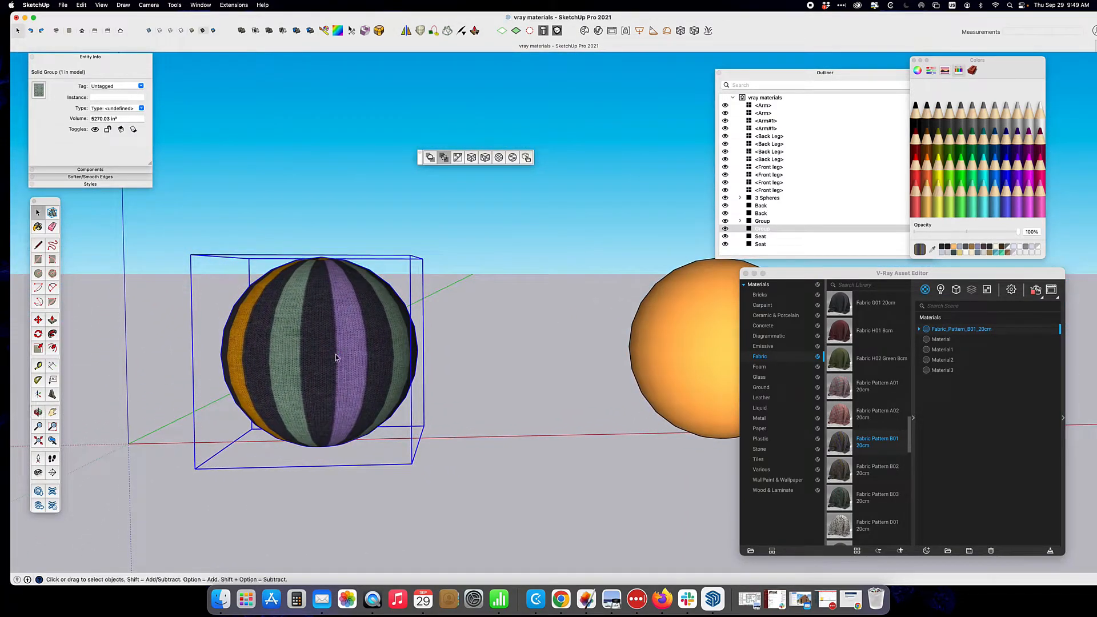
Remove the fabric material from the sphere's group with V-Ray's Remove Materials and deselect the group
{"action": "left_click", "coordinate": [457, 159]}
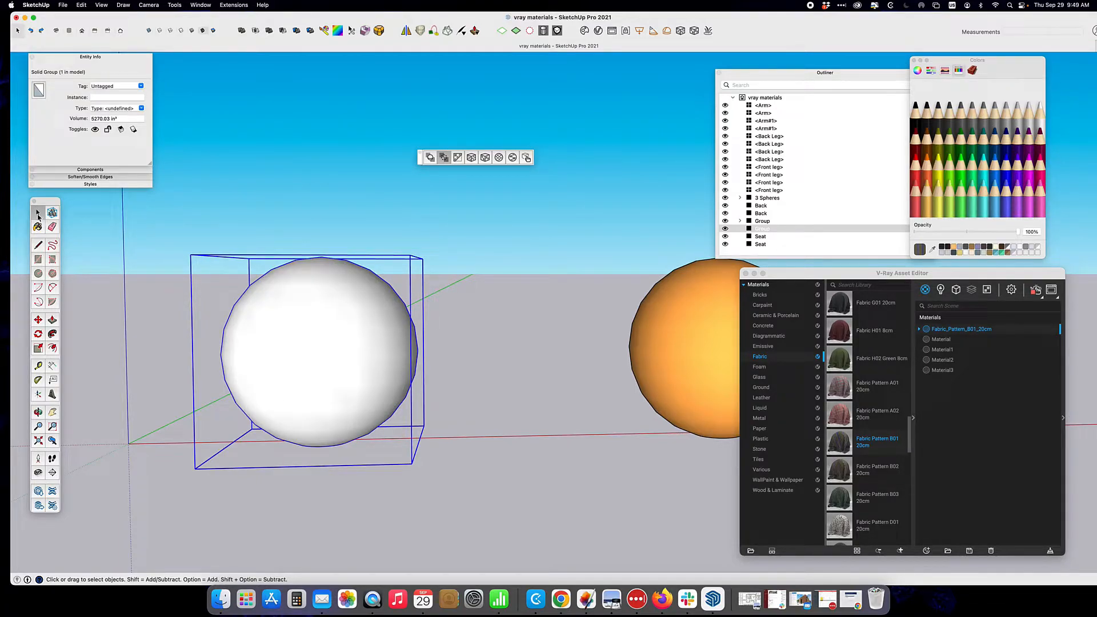
{"action": "left_click", "coordinate": [519, 307]}
Select the seat of the nearer armchair and apply the Fabric_Pattern_B01_20cm material to it
{"action": "scroll", "coordinate": [544, 303], "scroll_direction": "down", "scroll_amount": 3}
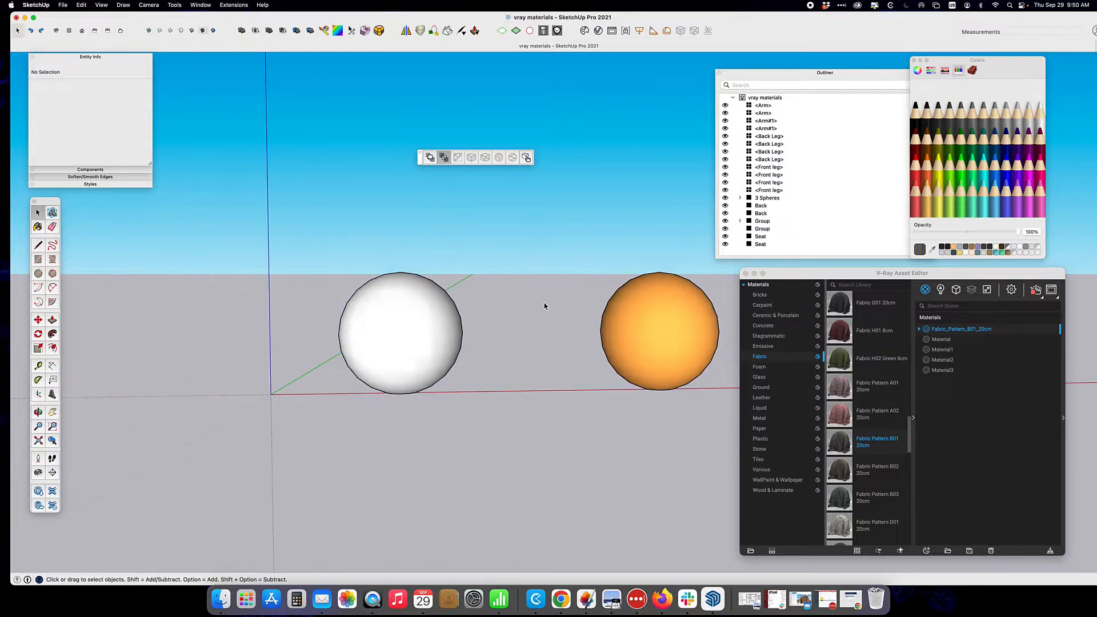
{"action": "middle_click_drag", "start_coordinate": [296, 323], "coordinate": [138, 312]}
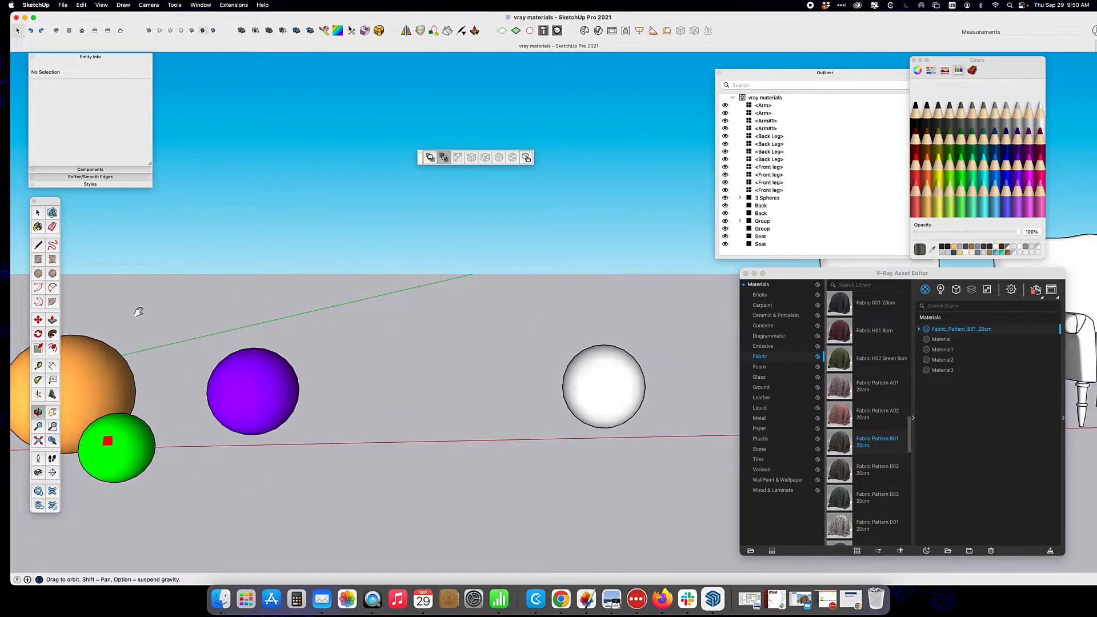
{"action": "middle_click_drag", "start_coordinate": [620, 310], "coordinate": [159, 320]}
{"action": "left_click_drag", "start_coordinate": [80, 333], "coordinate": [387, 335]}
{"action": "middle_click_drag", "start_coordinate": [388, 335], "coordinate": [448, 372], "text": "shift"}
{"action": "scroll", "coordinate": [465, 348], "scroll_direction": "up", "scroll_amount": 5}
{"action": "left_click", "coordinate": [378, 382]}
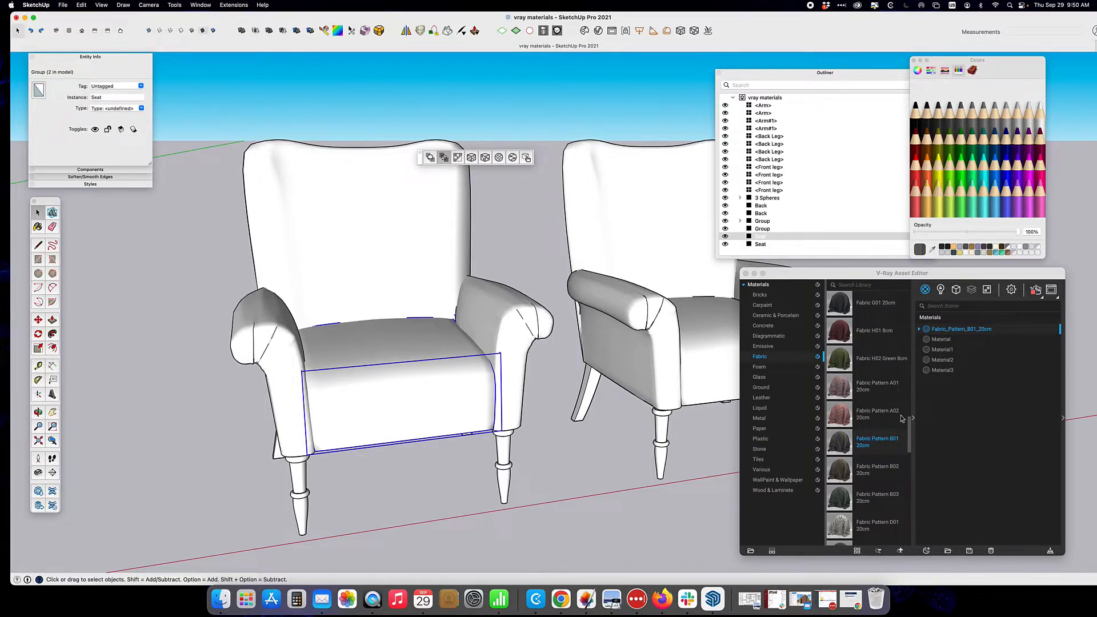
{"action": "right_click", "coordinate": [935, 332]}
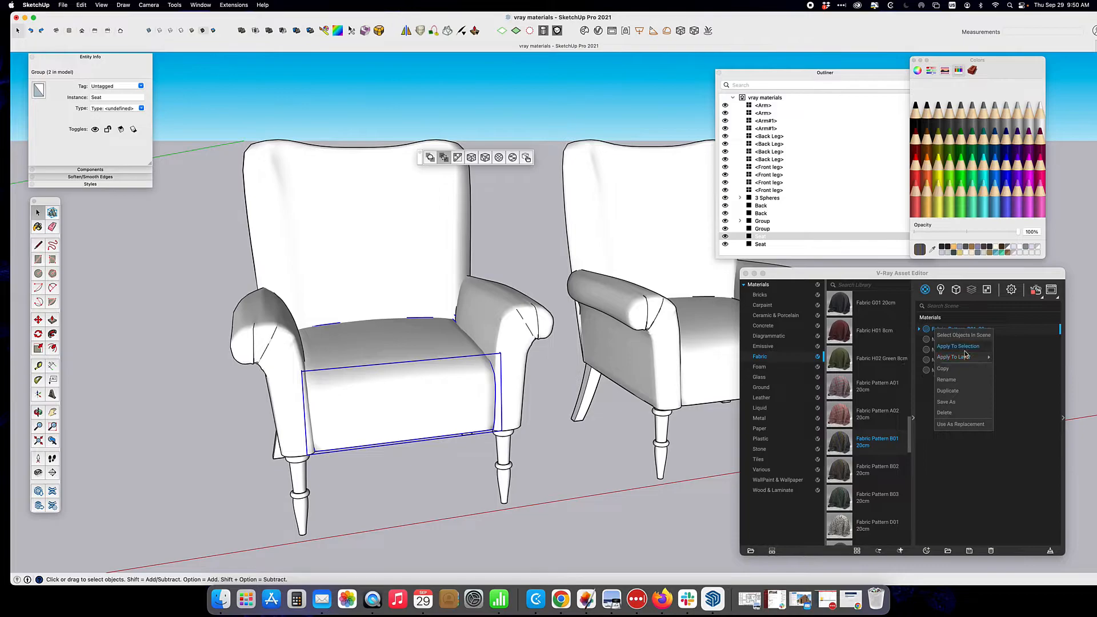
{"action": "left_click", "coordinate": [964, 352]}
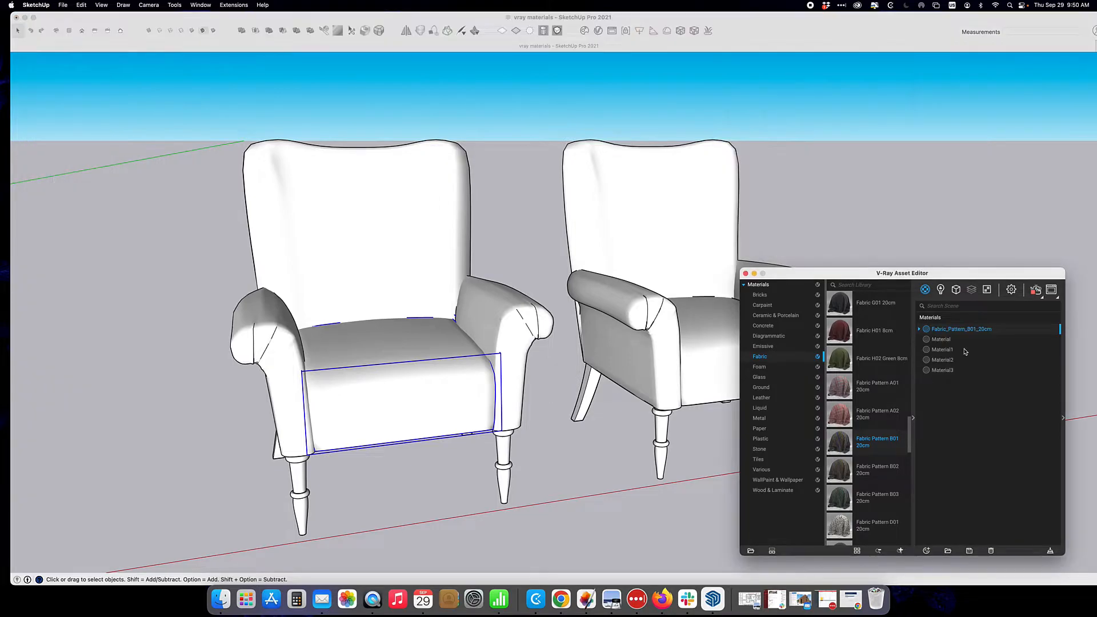
Paint the nearer armchair's back and both arms with the Fabric_Pattern_B01_20cm material to match its seat
{"action": "left_click", "coordinate": [439, 388]}
{"action": "mouse_move", "coordinate": [359, 216]}
{"action": "middle_mouse_down"}
{"action": "mouse_move", "coordinate": [393, 234]}
{"action": "mouse_move", "coordinate": [368, 273]}
{"action": "middle_mouse_up"}
{"action": "left_click", "coordinate": [368, 240]}
{"action": "double_click", "coordinate": [366, 241]}
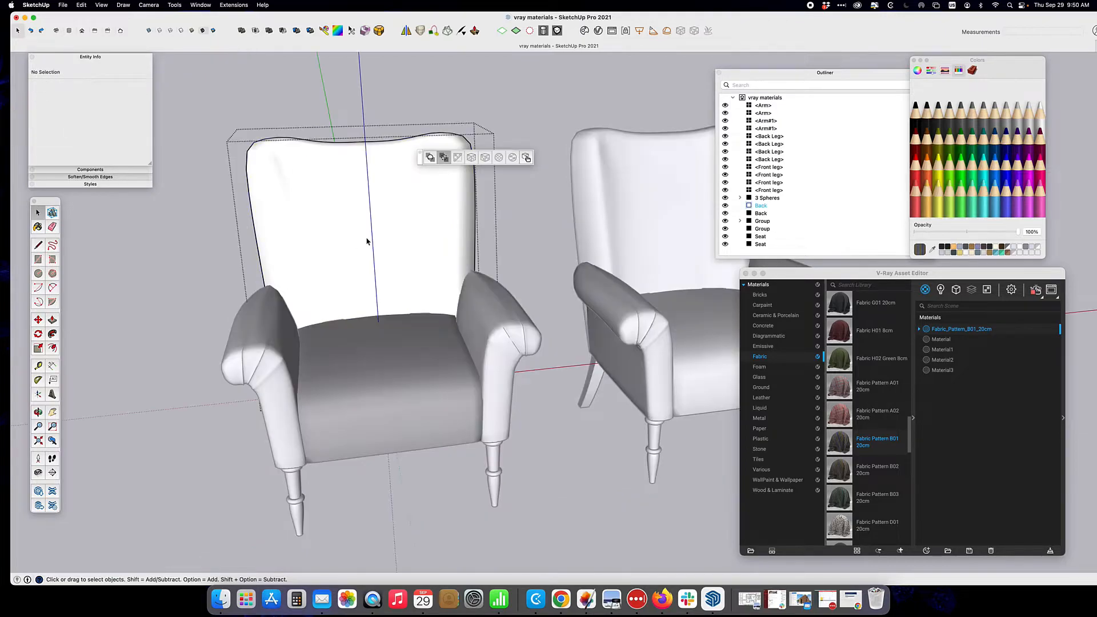
{"action": "left_click", "coordinate": [206, 162]}
{"action": "left_click", "coordinate": [362, 179]}
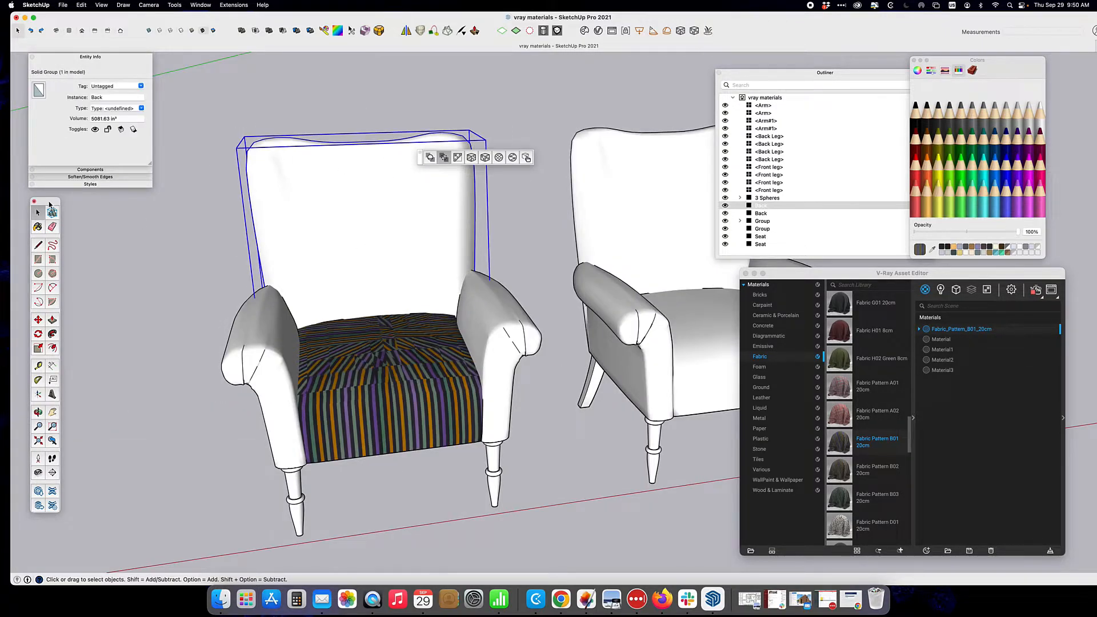
{"action": "left_click", "coordinate": [37, 227]}
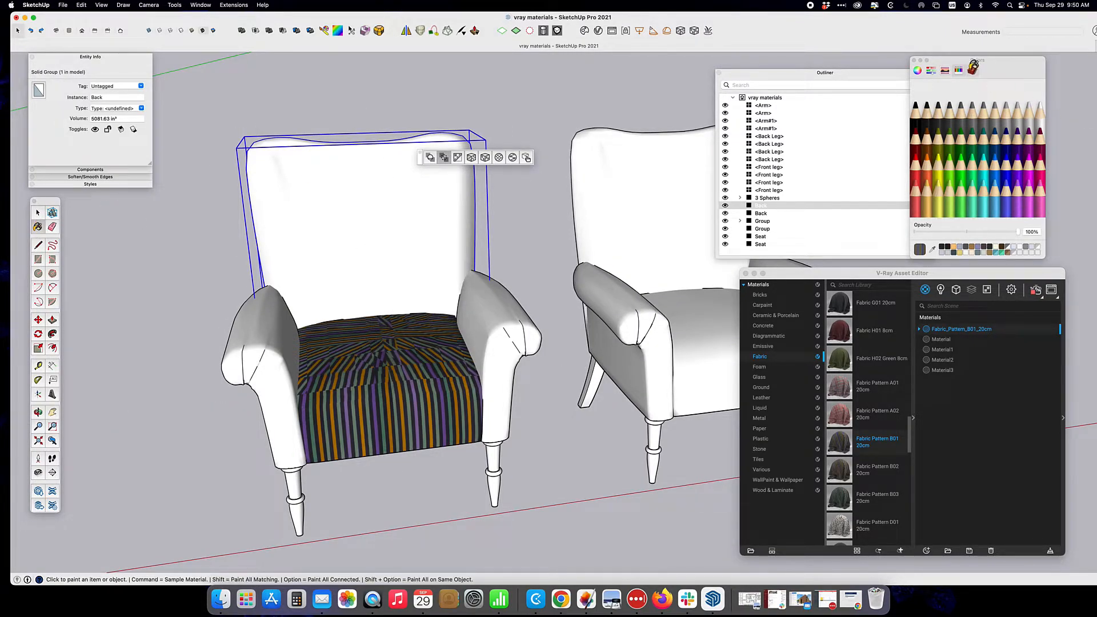
{"action": "left_click", "coordinate": [972, 69]}
{"action": "left_click", "coordinate": [400, 209]}
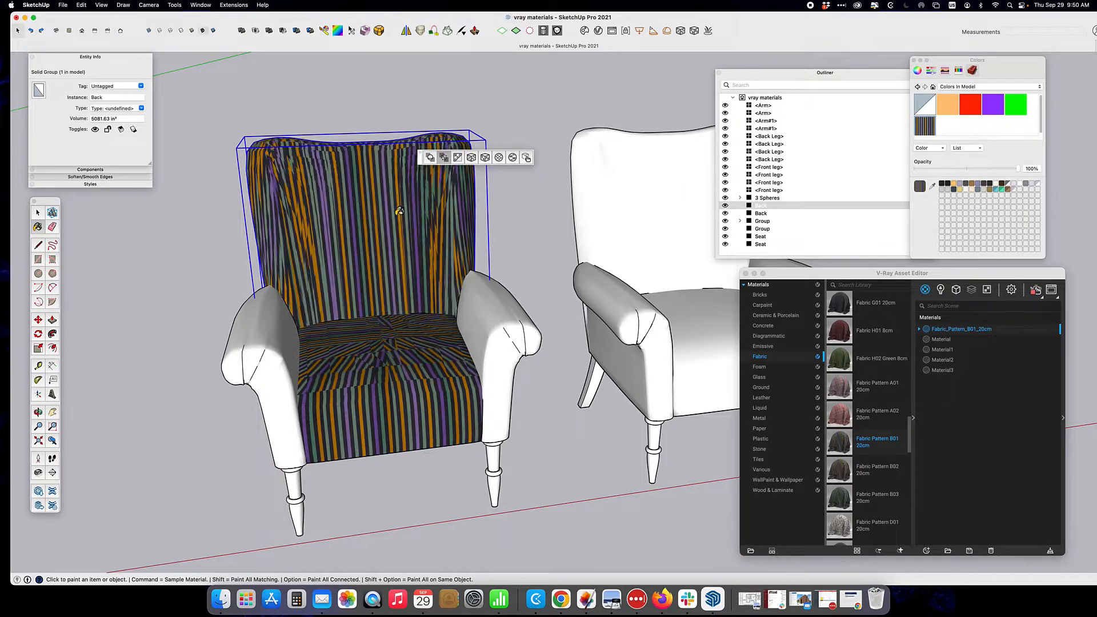
{"action": "left_click", "coordinate": [489, 316]}
{"action": "left_click", "coordinate": [256, 330]}
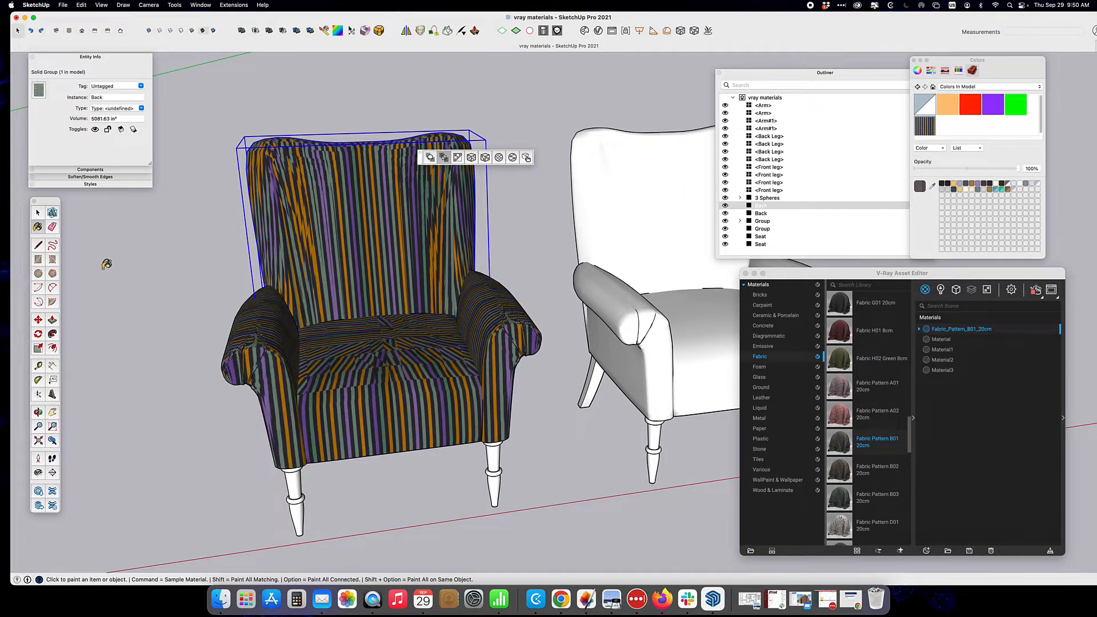
Apply Tri-Planar Projection (World) to the striped armchair's seat and its back
{"action": "left_click", "coordinate": [38, 212]}
{"action": "left_click", "coordinate": [639, 395]}
{"action": "middle_click_drag", "start_coordinate": [639, 396], "coordinate": [441, 387]}
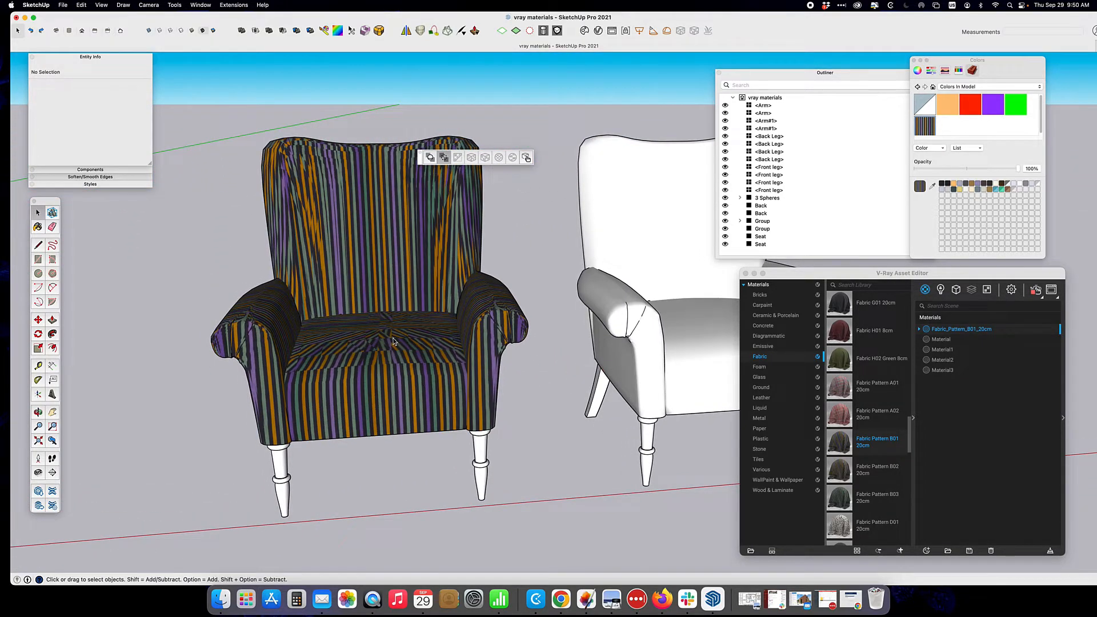
{"action": "left_click", "coordinate": [457, 384]}
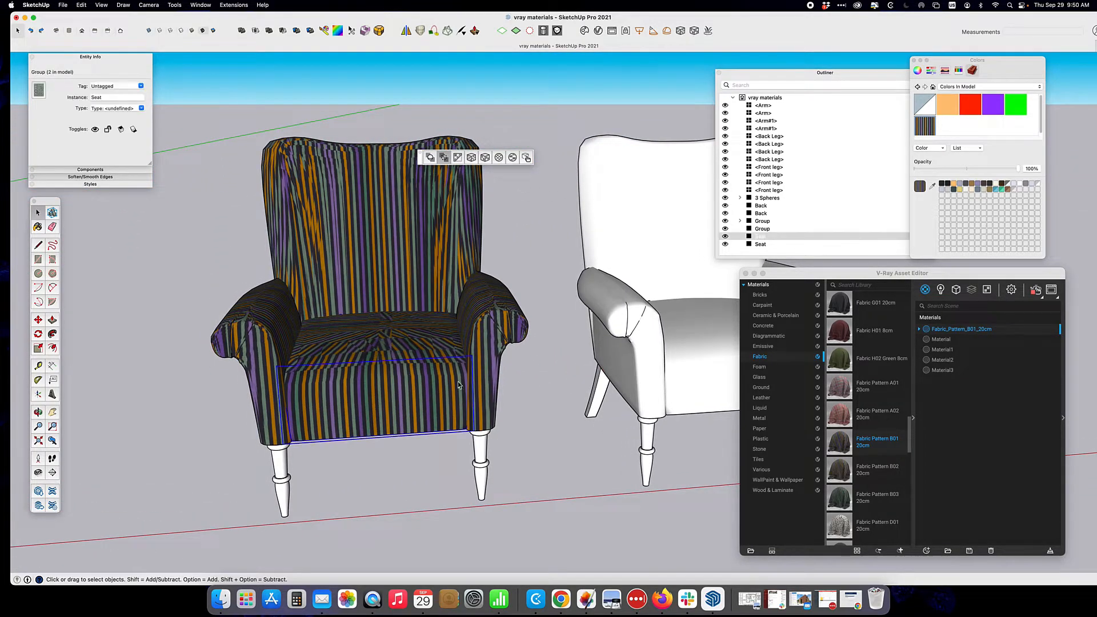
{"action": "left_click", "coordinate": [472, 159]}
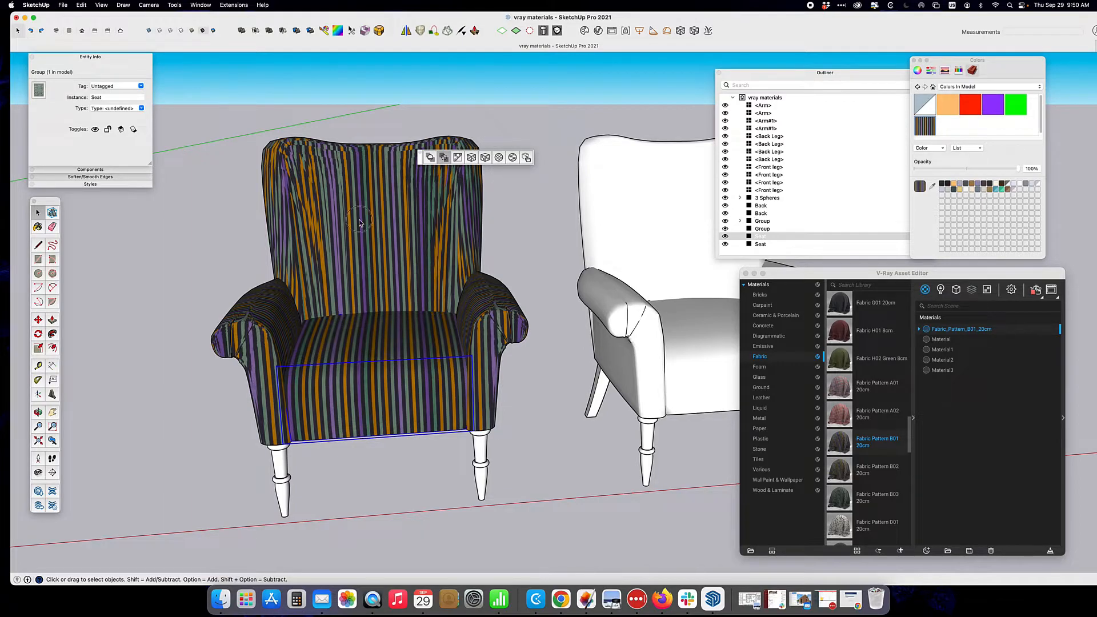
{"action": "left_click", "coordinate": [481, 150]}
{"action": "left_click", "coordinate": [474, 160]}
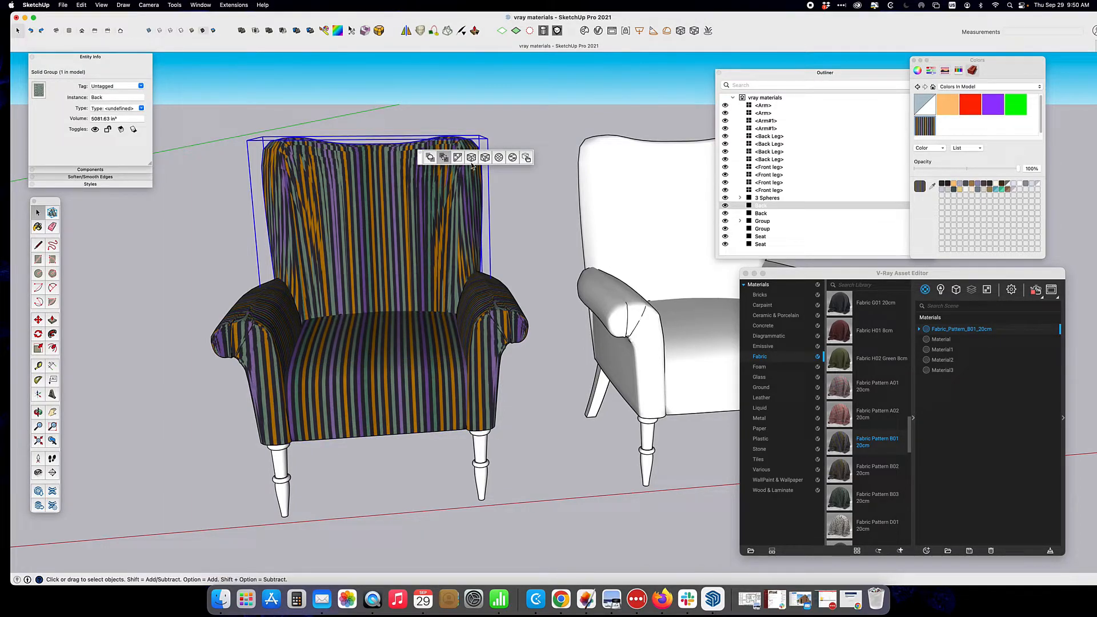
Apply Tri-Planar Projection (World) to the arms of the striped armchair
{"action": "middle_click_drag", "start_coordinate": [390, 290], "coordinate": [543, 271]}
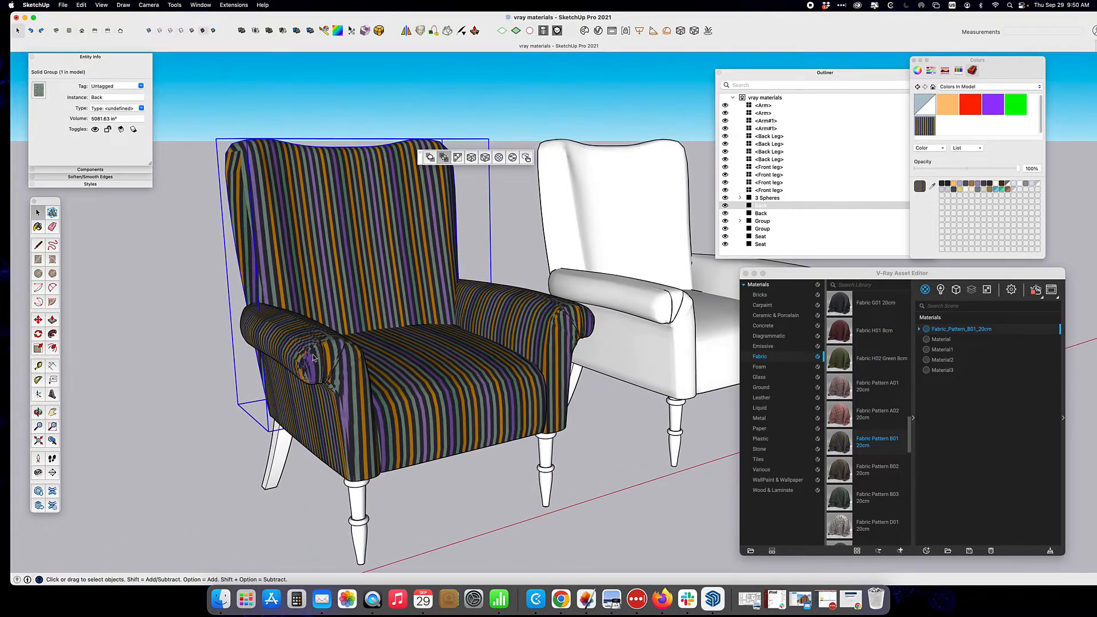
{"action": "left_click", "coordinate": [316, 335]}
{"action": "left_click", "coordinate": [485, 159]}
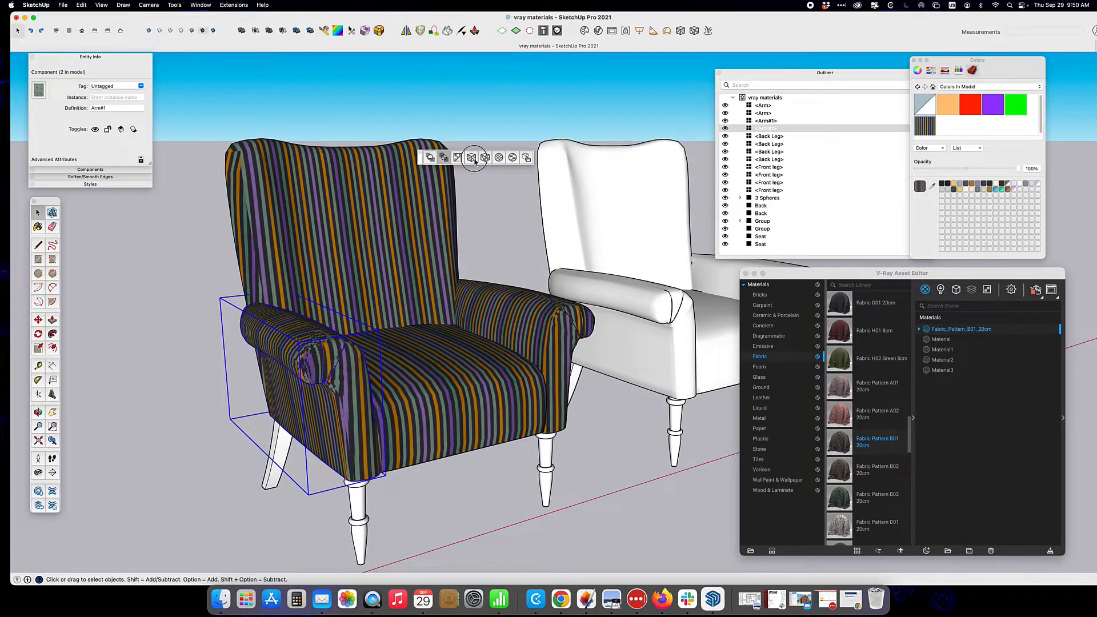
Examine from several sides how the fabric stripes run across the armchair's seat, back and arms
{"action": "middle_click_drag", "start_coordinate": [546, 355], "coordinate": [395, 448]}
{"action": "scroll", "coordinate": [180, 341], "scroll_direction": "up", "scroll_amount": 5}
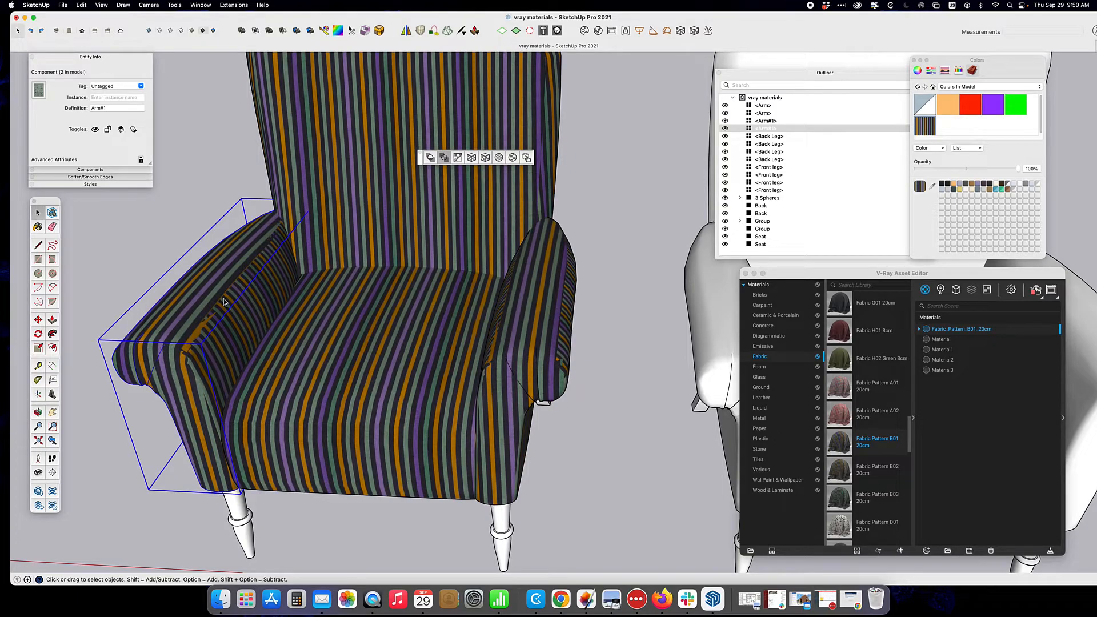
{"action": "middle_click_drag", "start_coordinate": [437, 320], "coordinate": [260, 351]}
{"action": "scroll", "coordinate": [574, 321], "scroll_direction": "down", "scroll_amount": 5}
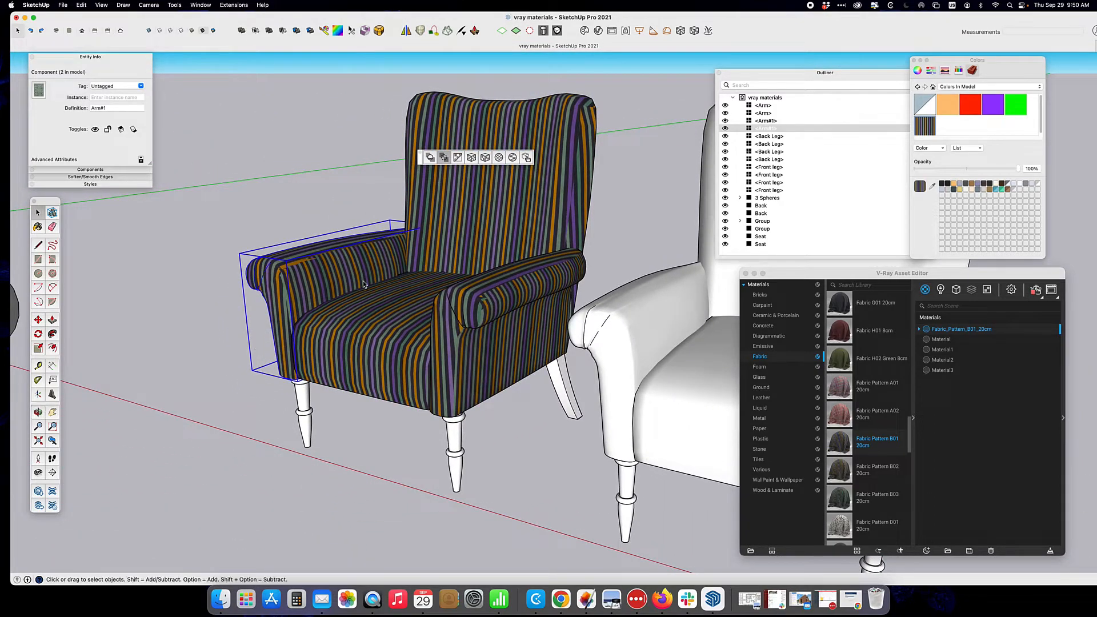
{"action": "middle_click_drag", "start_coordinate": [445, 240], "coordinate": [659, 204]}
{"action": "middle_click_drag", "start_coordinate": [343, 224], "coordinate": [511, 278]}
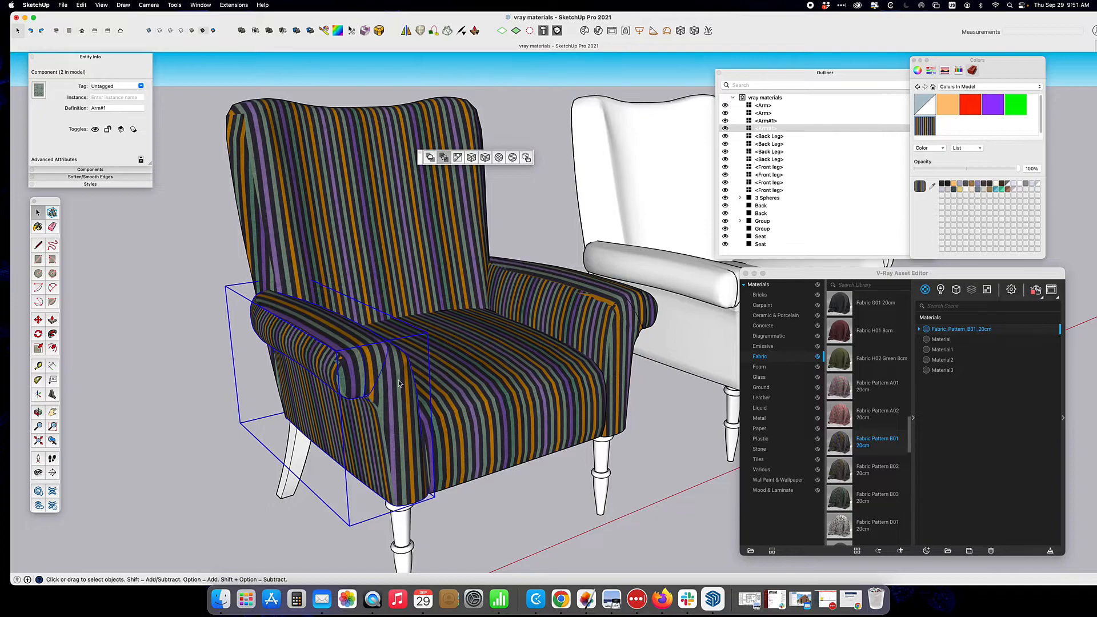
{"action": "middle_click_drag", "start_coordinate": [332, 374], "coordinate": [458, 343]}
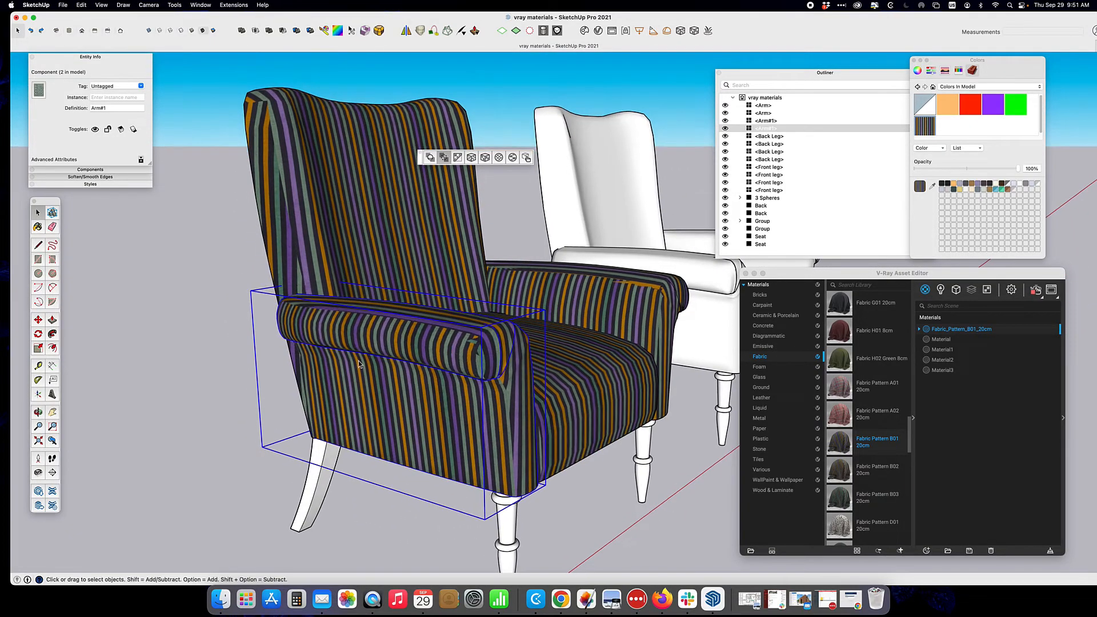
Try the spherical projections on the striped armchair's arms and return them to Tri-Planar Projection (World)
{"action": "middle_click_drag", "start_coordinate": [529, 424], "coordinate": [484, 181]}
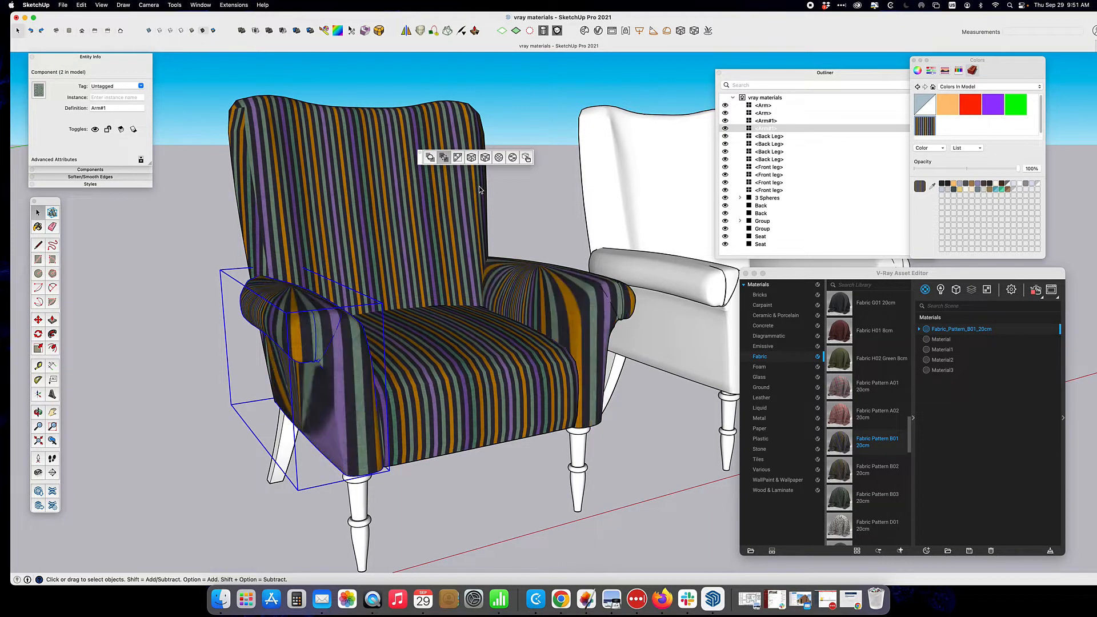
{"action": "middle_click_drag", "start_coordinate": [395, 308], "coordinate": [303, 308]}
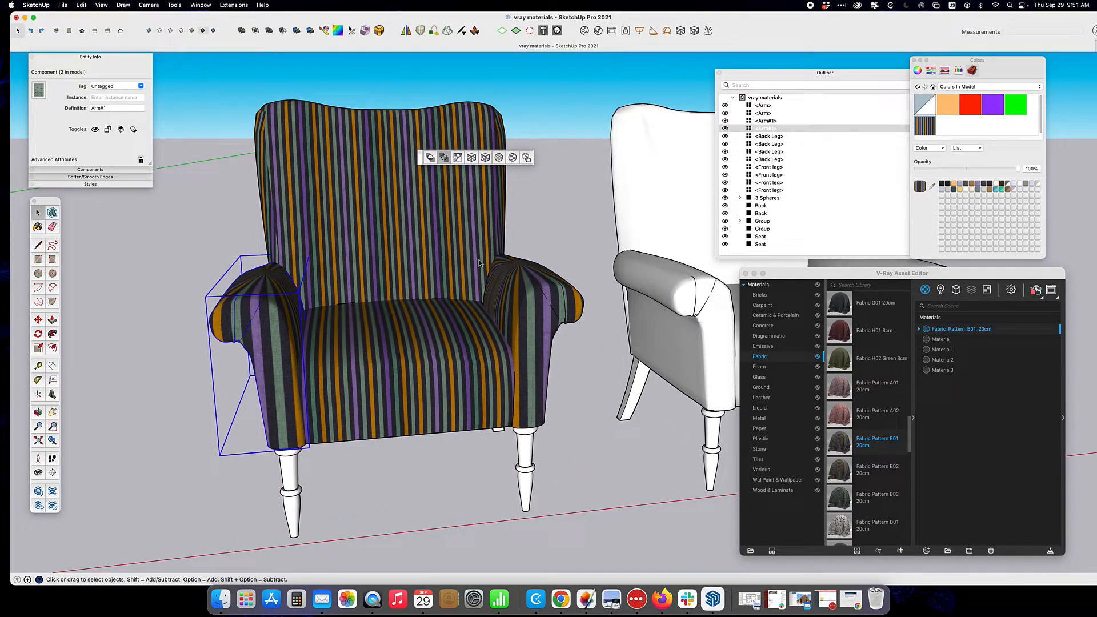
{"action": "middle_click_drag", "start_coordinate": [455, 366], "coordinate": [441, 346]}
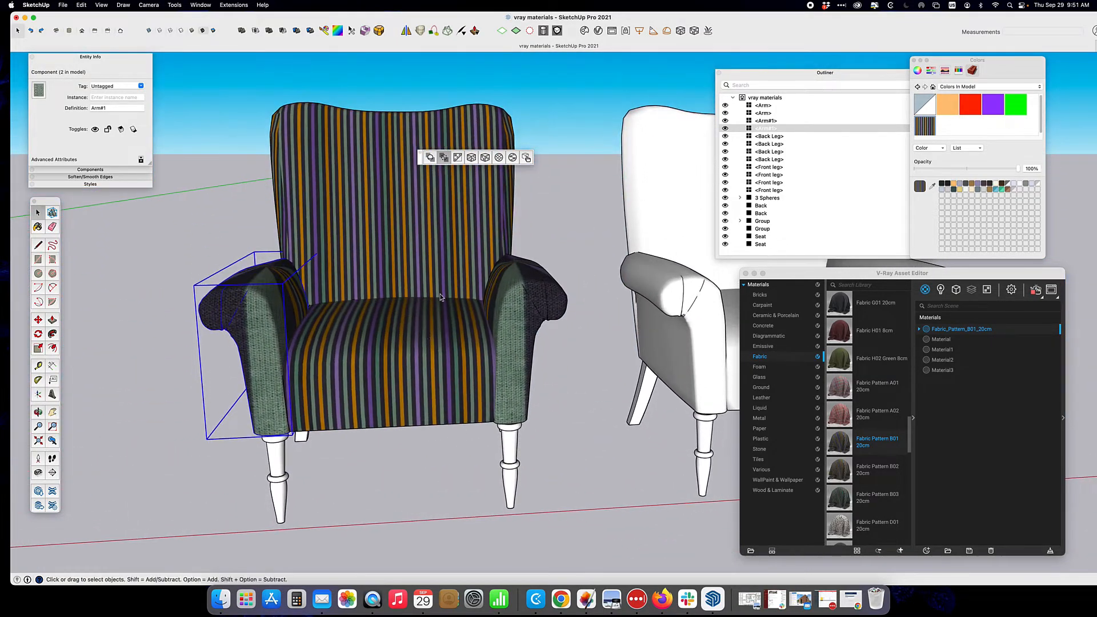
{"action": "left_click", "coordinate": [473, 160]}
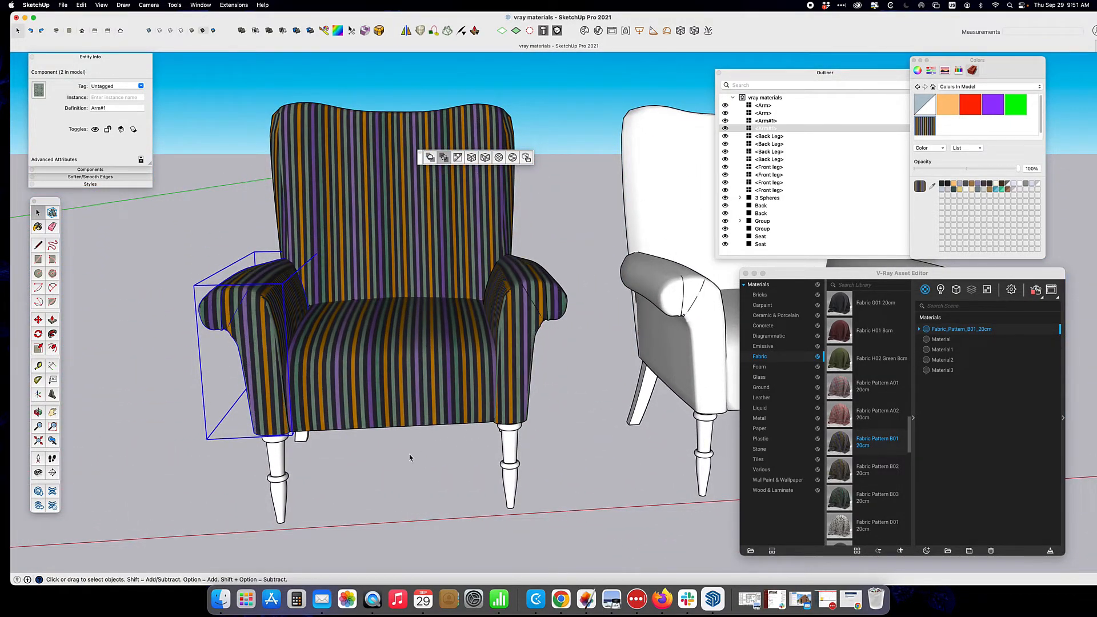
Try Tri-Planar Projection (Fit) on the striped armchair's parts and Spherical Projection (Fit) on its seat
{"action": "left_click", "coordinate": [488, 158]}
{"action": "left_click", "coordinate": [515, 398]}
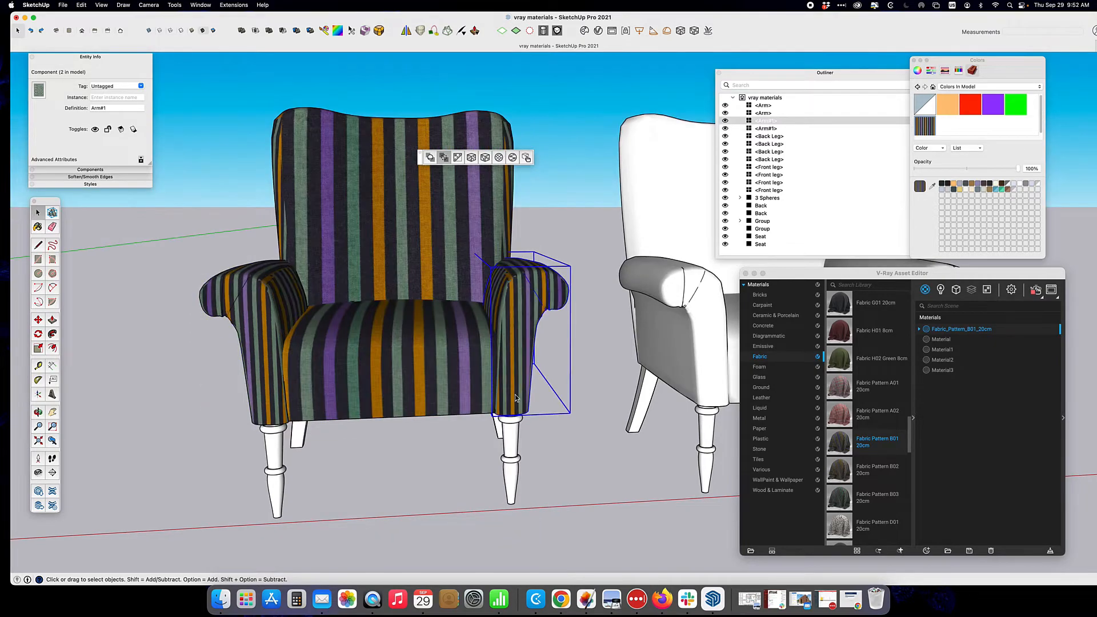
{"action": "left_click", "coordinate": [426, 379]}
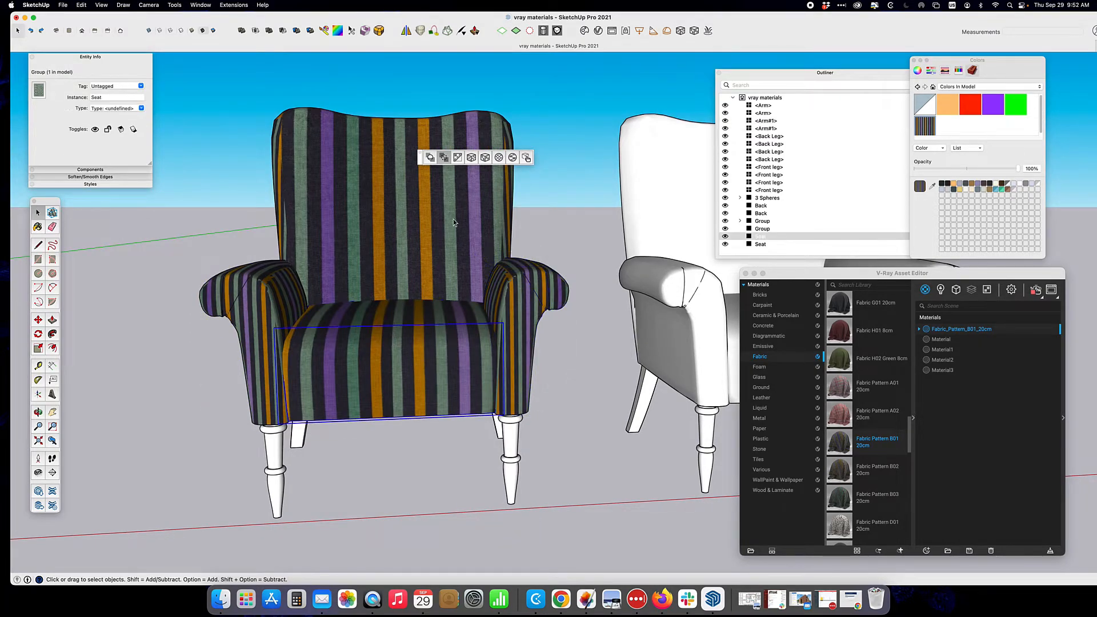
{"action": "left_click", "coordinate": [511, 158]}
{"action": "left_click", "coordinate": [486, 160]}
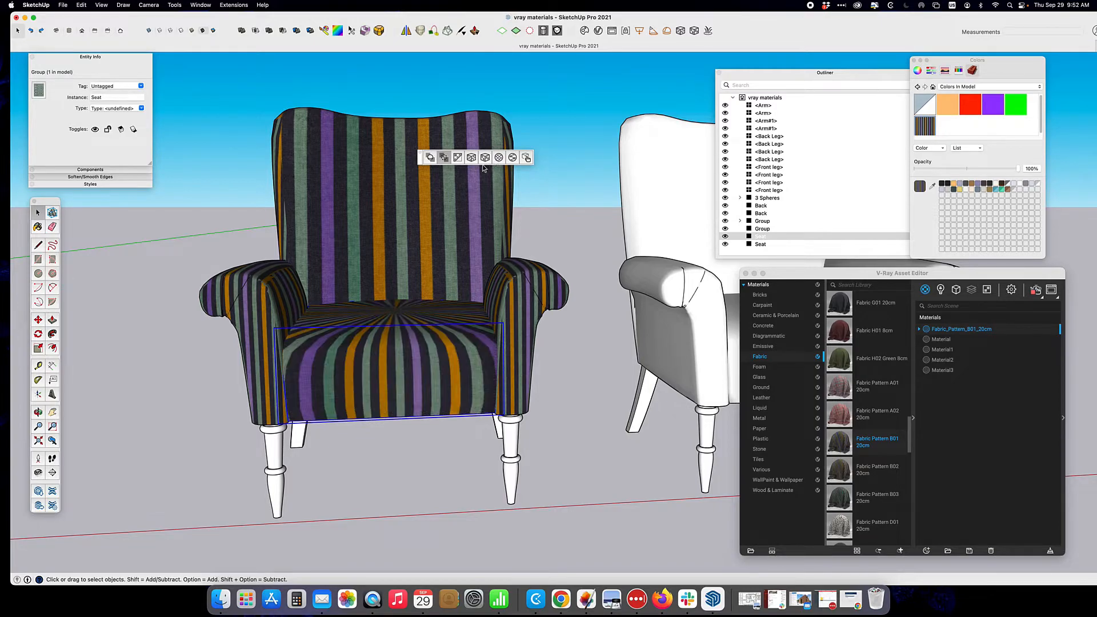
Return the striped armchair's seat and back to Tri-Planar Projection (World)
{"action": "left_click", "coordinate": [472, 160]}
{"action": "left_click", "coordinate": [472, 160]}
{"action": "left_click", "coordinate": [452, 220]}
{"action": "left_click", "coordinate": [471, 158]}
Select the white armchair's back and apply the Fabric_Pattern_A02_20cm material to it
{"action": "scroll", "coordinate": [432, 240], "scroll_direction": "down", "scroll_amount": 6}
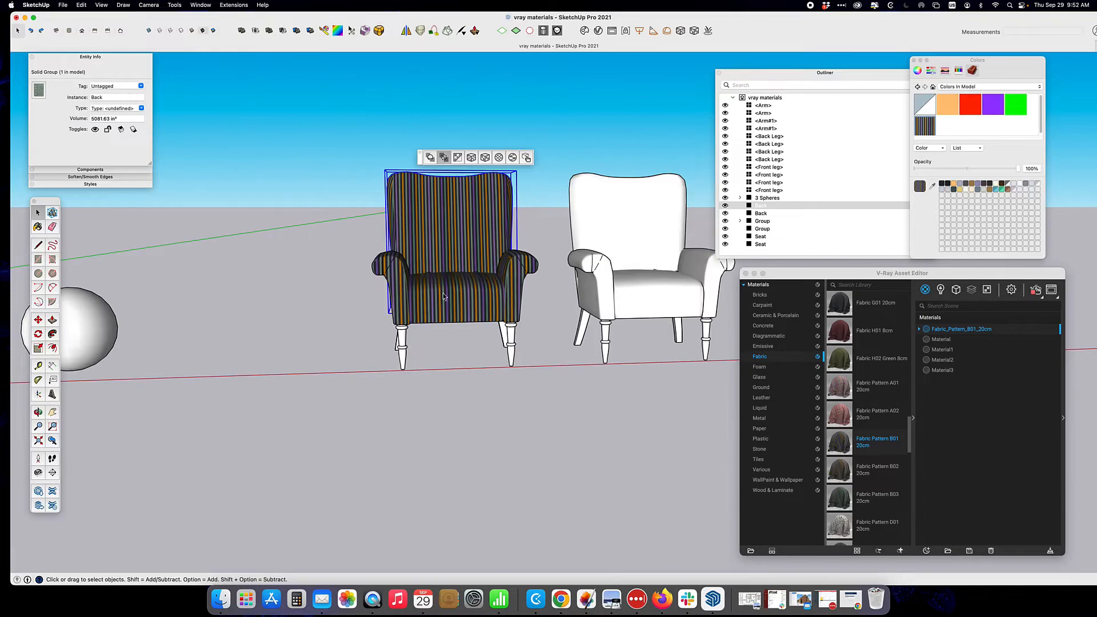
{"action": "scroll", "coordinate": [440, 269], "scroll_direction": "up", "scroll_amount": 1}
{"action": "middle_click_drag", "start_coordinate": [440, 270], "coordinate": [448, 352]}
{"action": "left_click", "coordinate": [449, 352]}
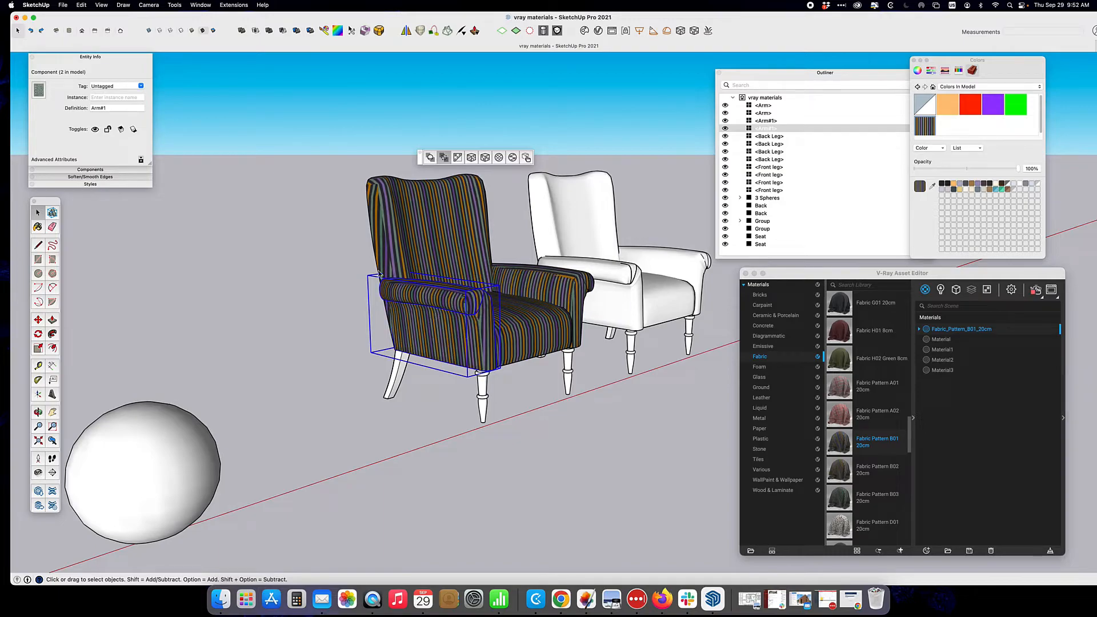
{"action": "mouse_move", "coordinate": [582, 338]}
{"action": "middle_mouse_down"}
{"action": "mouse_move", "coordinate": [539, 385]}
{"action": "mouse_move", "coordinate": [225, 387]}
{"action": "mouse_move", "coordinate": [171, 375]}
{"action": "mouse_move", "coordinate": [231, 324]}
{"action": "mouse_move", "coordinate": [579, 351]}
{"action": "middle_mouse_up"}
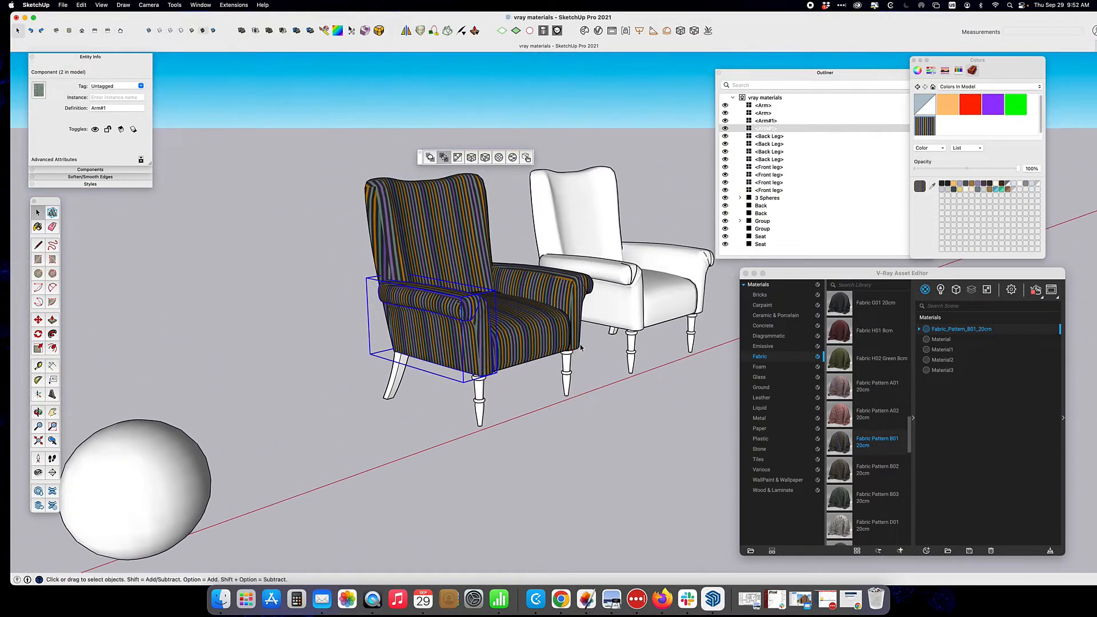
{"action": "left_click", "coordinate": [616, 251]}
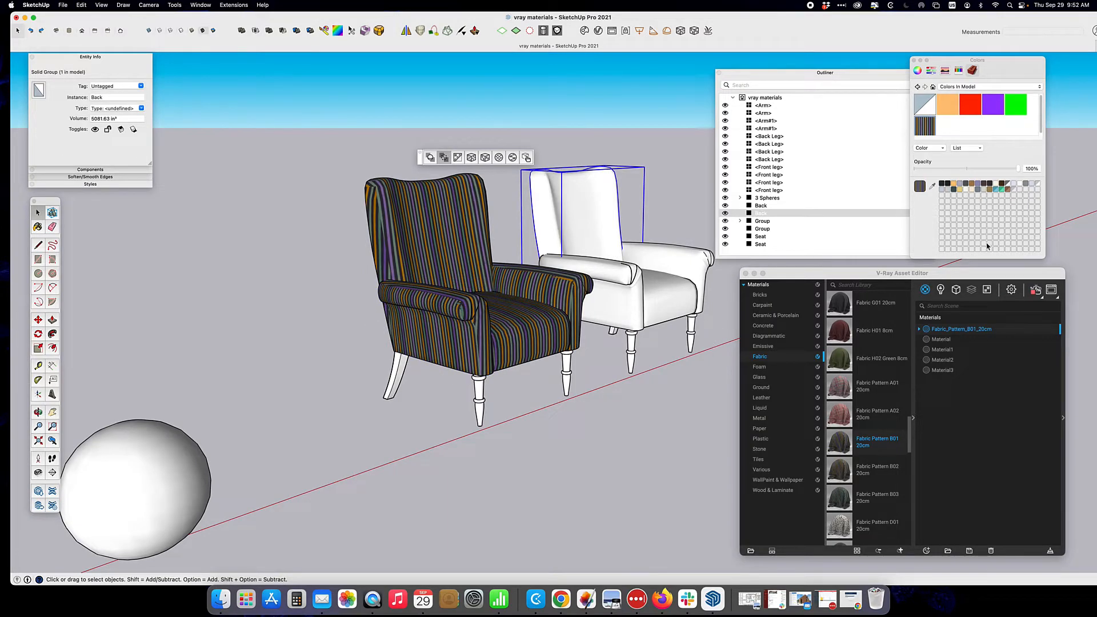
{"action": "left_click", "coordinate": [838, 408]}
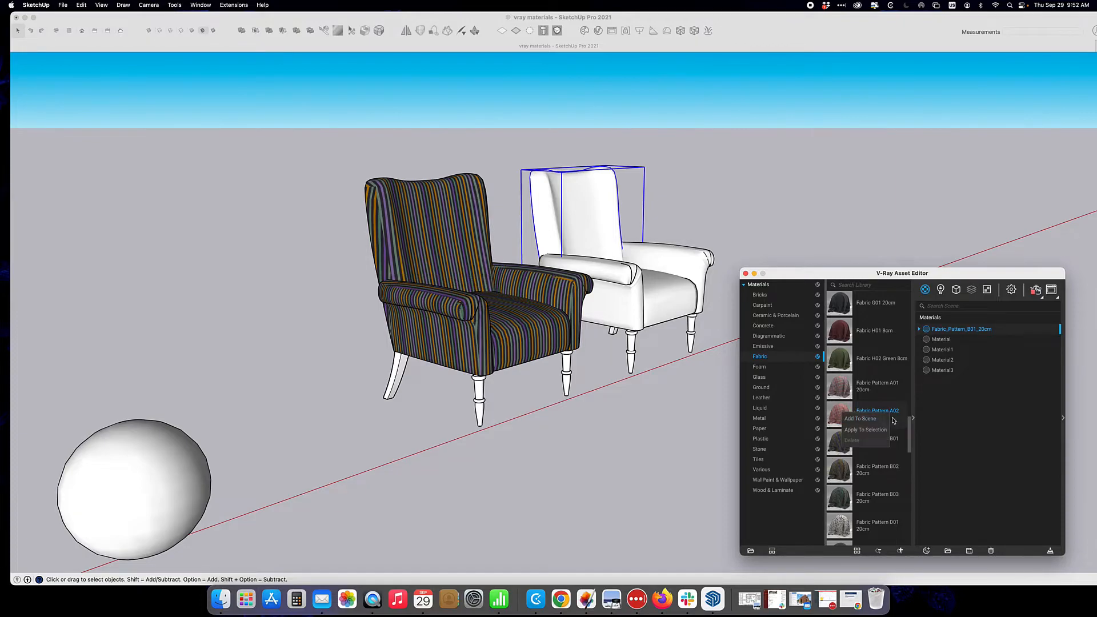
Select the white seat and both arms of the second armchair together and apply Fabric_Pattern_A02_20cm to them
{"action": "left_click", "coordinate": [641, 302]}
{"action": "left_click", "coordinate": [631, 309]}
{"action": "left_click", "coordinate": [606, 272], "text": "shift"}
{"action": "left_click", "coordinate": [696, 275], "text": "shift"}
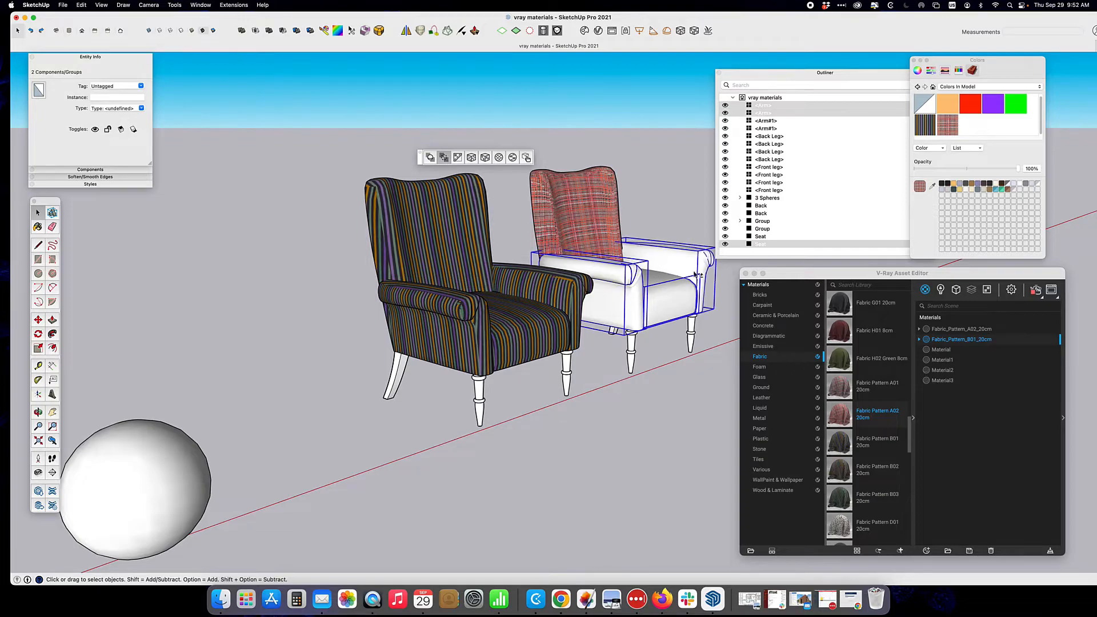
{"action": "left_click", "coordinate": [941, 329]}
Apply Tri-Planar Projection (World) to the plaid armchair's seat and arms, and to its back
{"action": "middle_click_drag", "start_coordinate": [680, 353], "coordinate": [542, 370]}
{"action": "middle_click_drag", "start_coordinate": [631, 310], "coordinate": [441, 323], "text": "shift"}
{"action": "scroll", "coordinate": [451, 197], "scroll_direction": "up", "scroll_amount": 4}
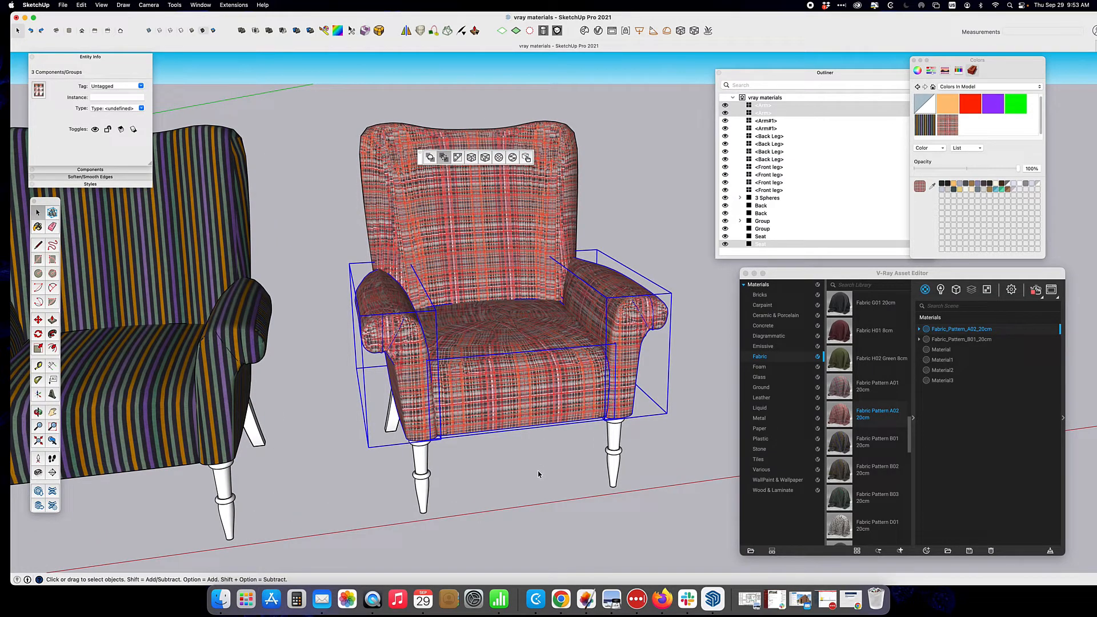
{"action": "left_click", "coordinate": [493, 191]}
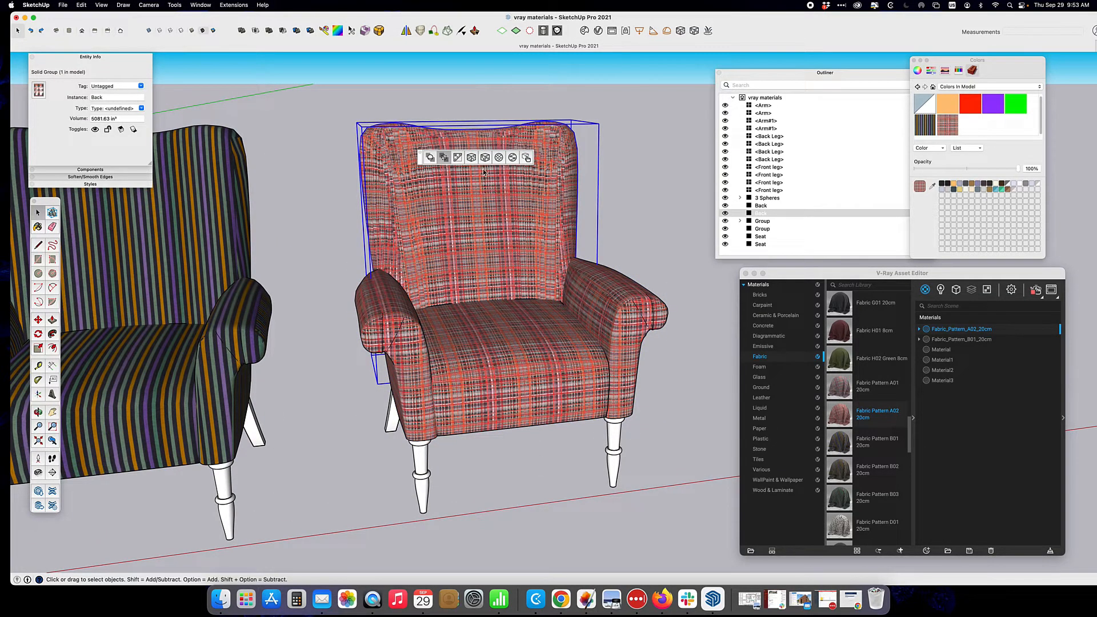
{"action": "middle_click_drag", "start_coordinate": [570, 418], "coordinate": [531, 296]}
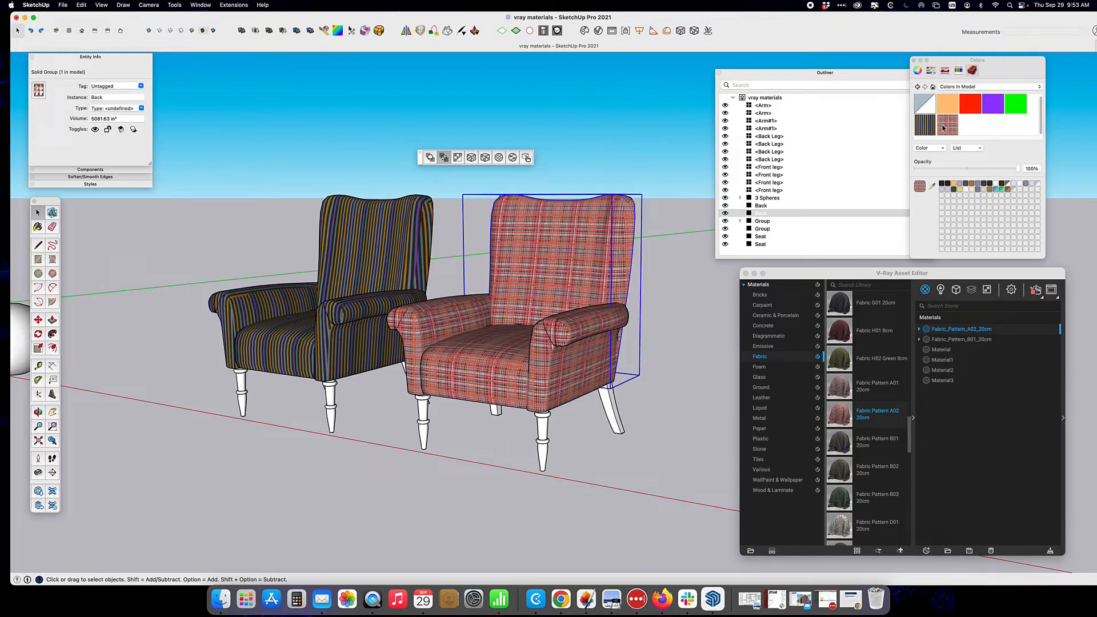
Edit the Fabric_Pattern_A02_20cm material and set its texture size to 15" wide by 15" high
{"action": "left_click", "coordinate": [946, 125]}
{"action": "right_click", "coordinate": [947, 127]}
{"action": "left_click", "coordinate": [965, 140]}
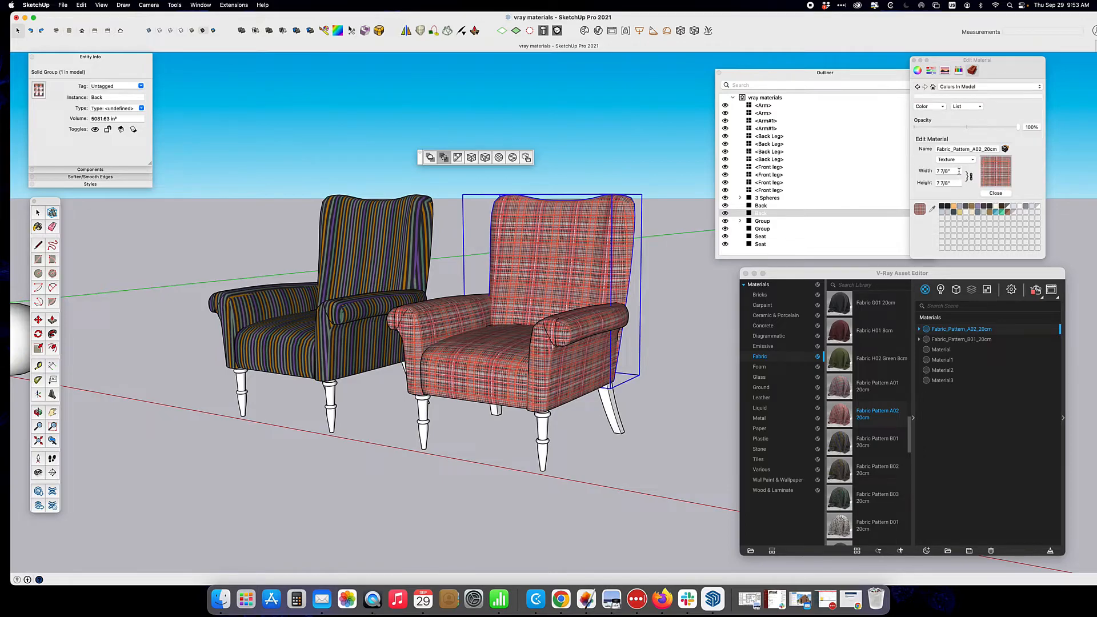
{"action": "left_click", "coordinate": [959, 171]}
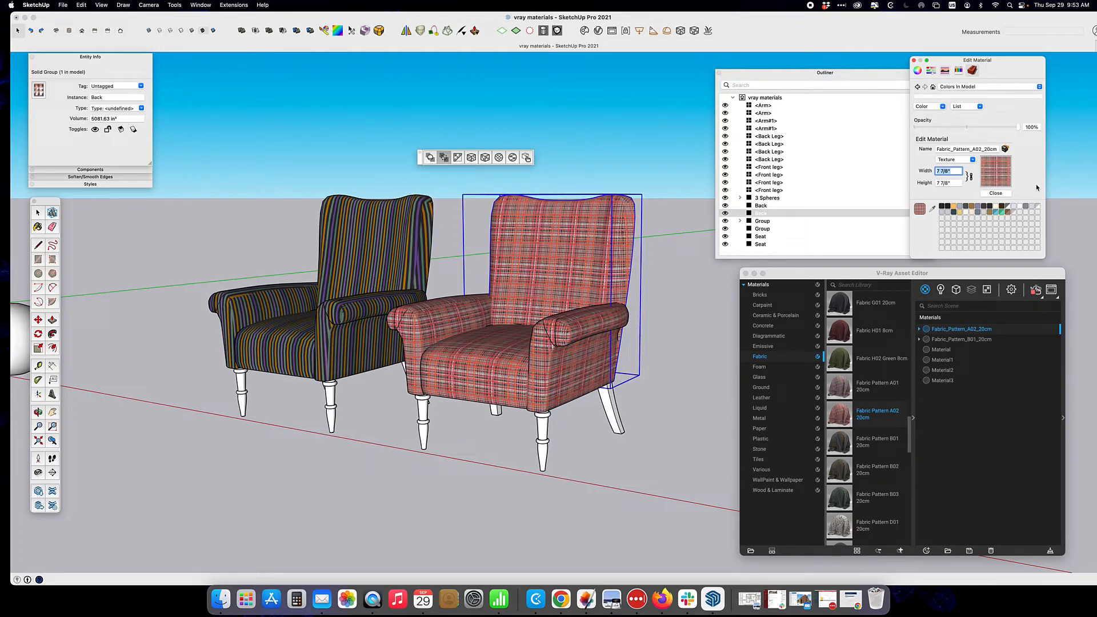
{"action": "type", "text": "15"}
{"action": "key", "text": "Tab"}
{"action": "middle_click_drag", "start_coordinate": [604, 359], "coordinate": [733, 403]}
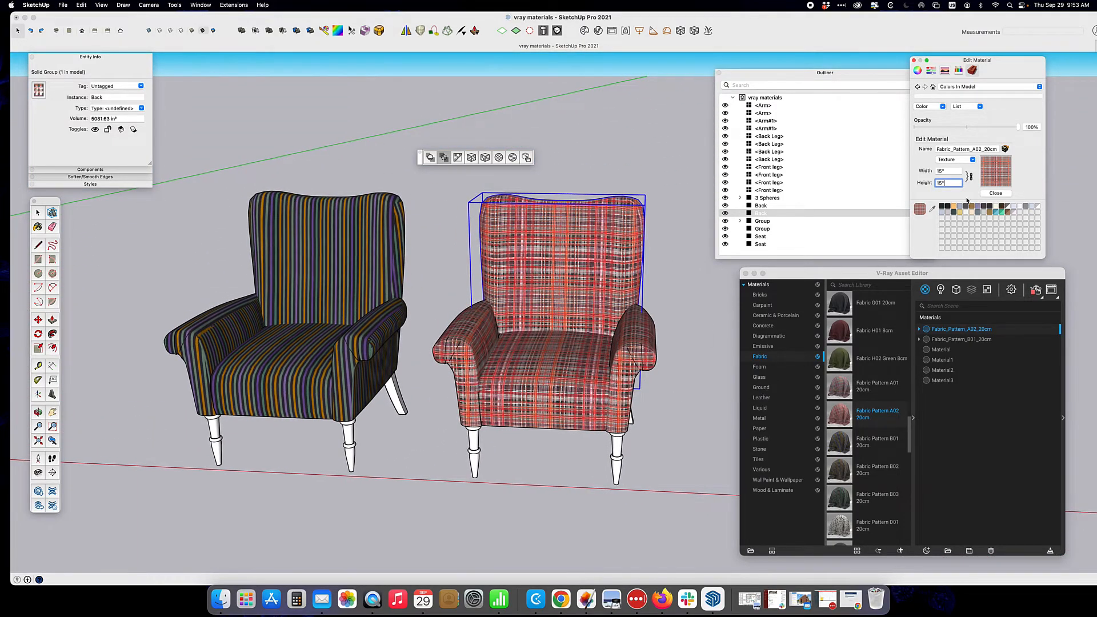
Enlarge the plaid fabric's texture size to 25" by 25"
{"action": "left_click_drag", "start_coordinate": [951, 170], "coordinate": [901, 175]}
{"action": "key", "text": "Return"}
{"action": "middle_click_drag", "start_coordinate": [618, 350], "coordinate": [521, 217]}
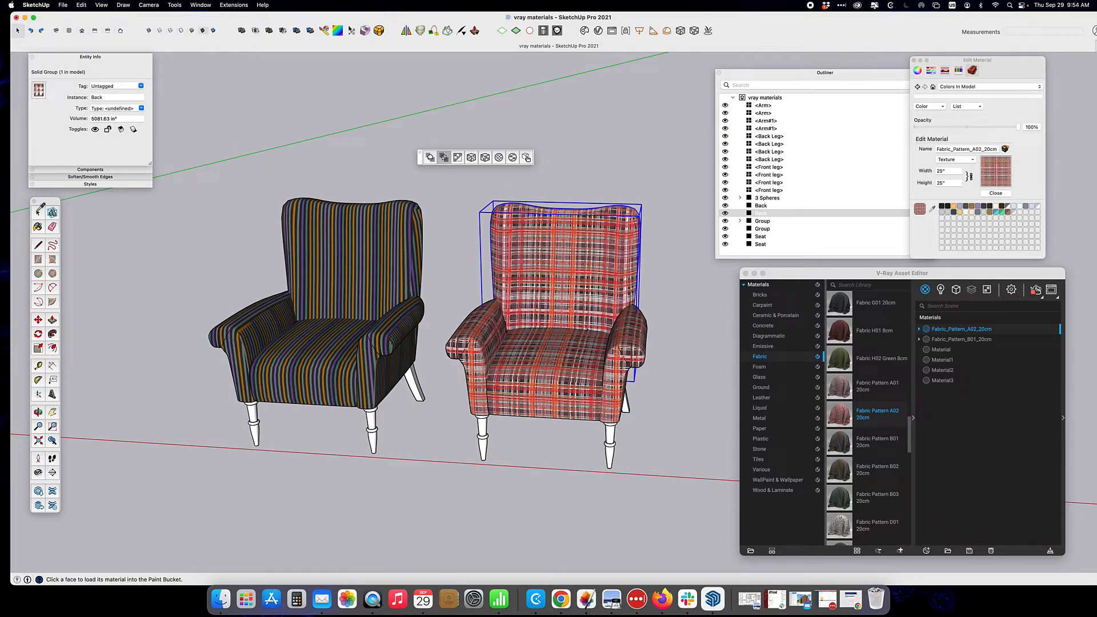
Return to the Select tool and apply Tri-Planar Projection (Fit) to the plaid armchair's selected back
{"action": "left_click", "coordinate": [38, 212]}
{"action": "left_click", "coordinate": [487, 160]}
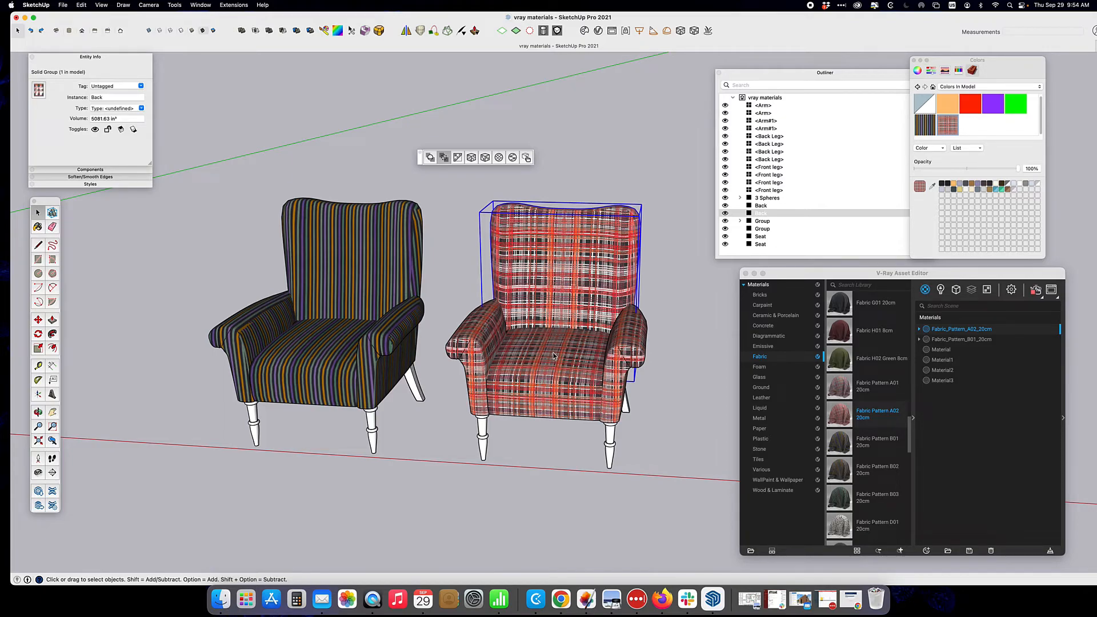
Inspect the striped and plaid armchairs and the nearby spheres from several angles to check how the fabric patterns align
{"action": "middle_click_drag", "start_coordinate": [554, 357], "coordinate": [653, 359]}
{"action": "scroll", "coordinate": [653, 359], "scroll_direction": "down", "scroll_amount": 2}
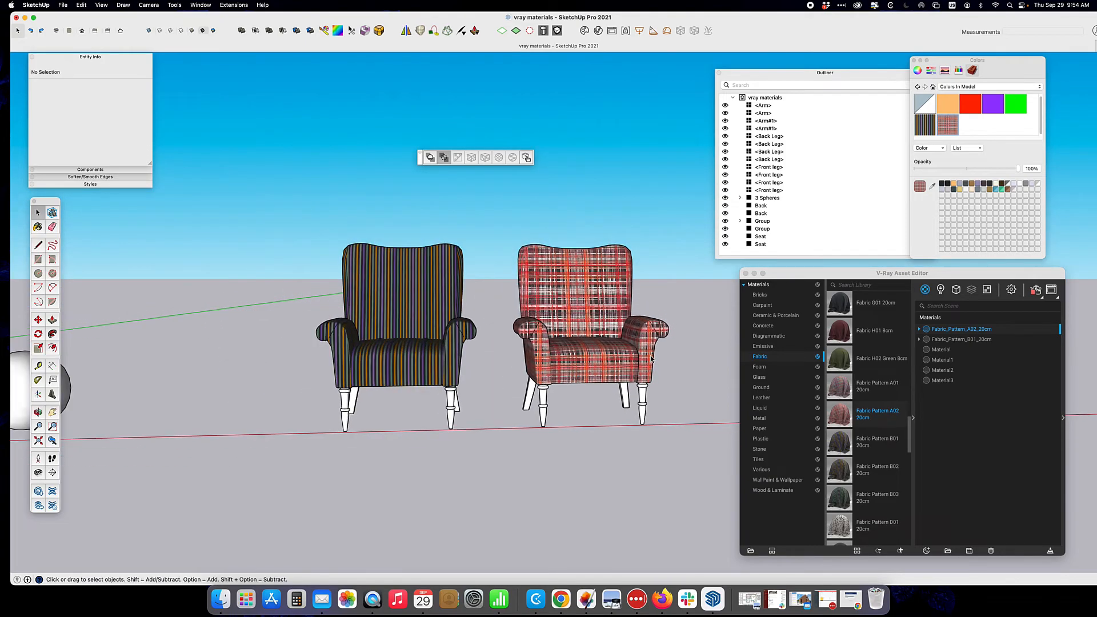
{"action": "middle_click_drag", "start_coordinate": [497, 336], "coordinate": [448, 340]}
{"action": "middle_click_drag", "start_coordinate": [602, 317], "coordinate": [583, 341]}
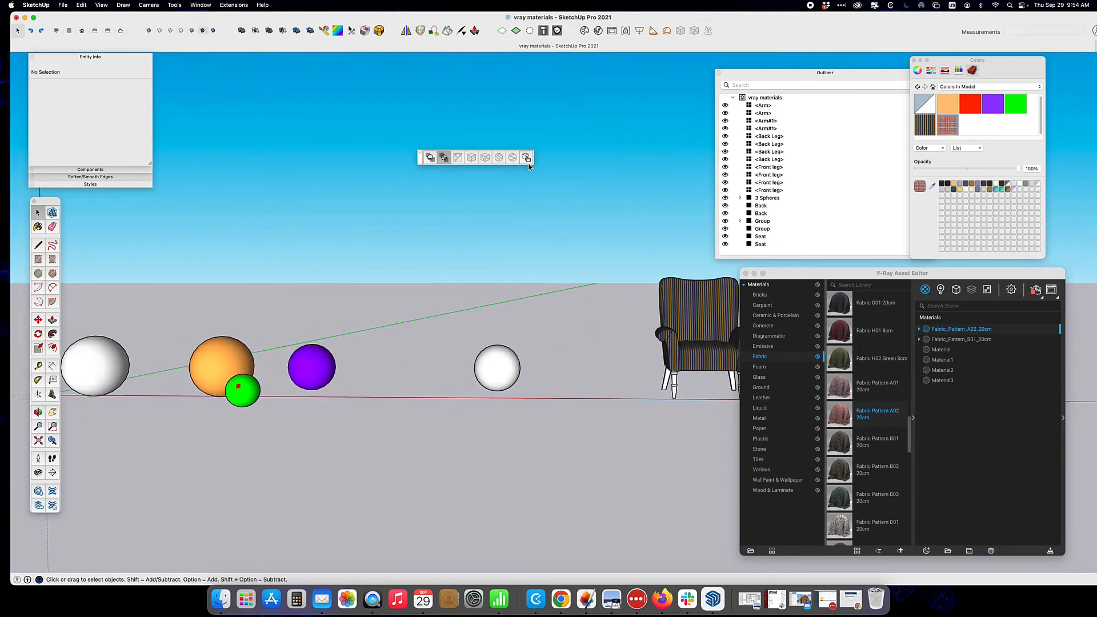
{"action": "middle_click_drag", "start_coordinate": [525, 321], "coordinate": [338, 300]}
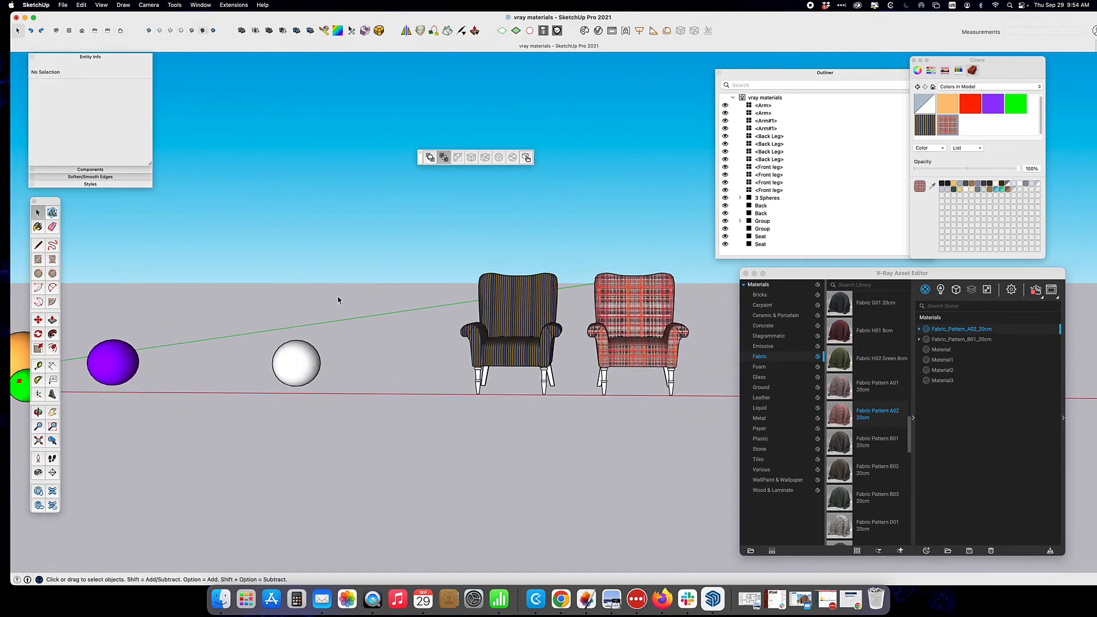
{"action": "scroll", "coordinate": [681, 260], "scroll_direction": "up", "scroll_amount": 5}
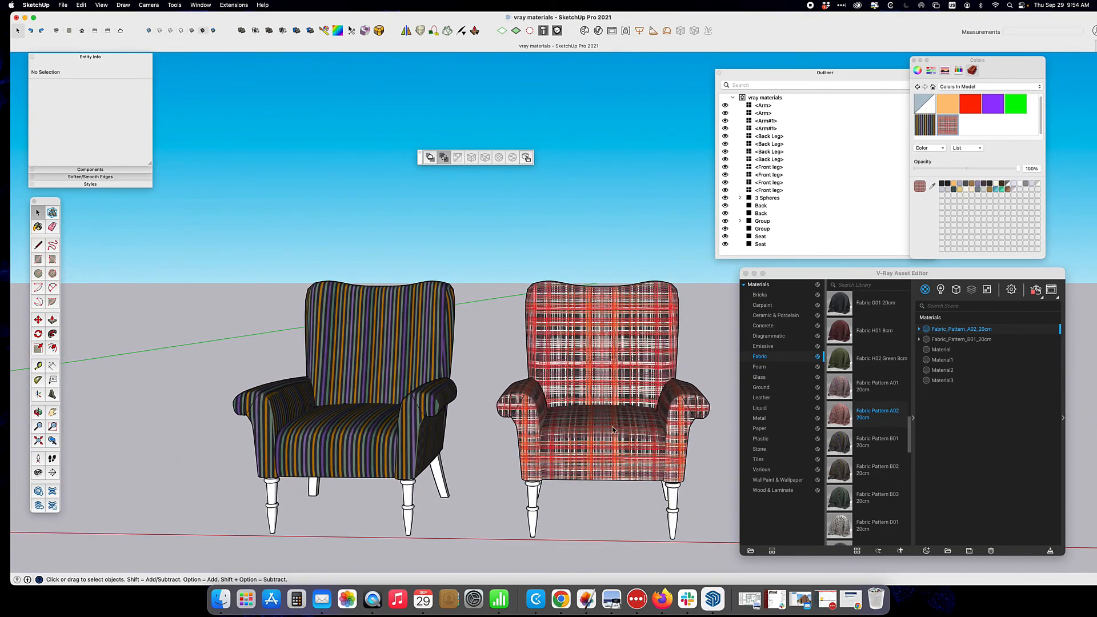
{"action": "middle_click_drag", "start_coordinate": [612, 427], "coordinate": [440, 475]}
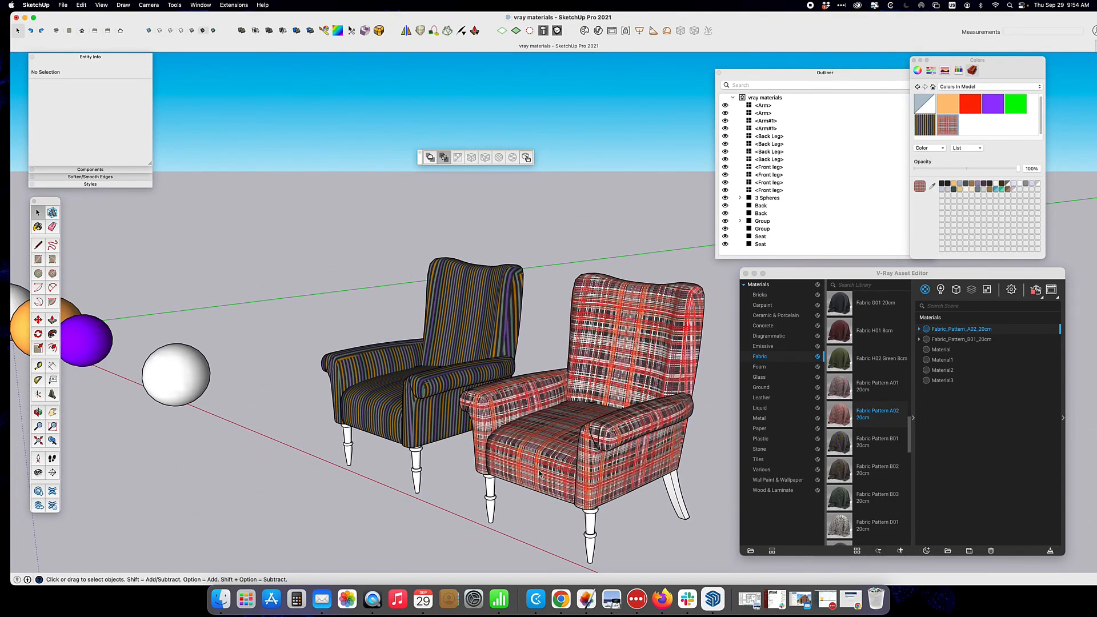
{"action": "middle_click_drag", "start_coordinate": [536, 466], "coordinate": [503, 455]}
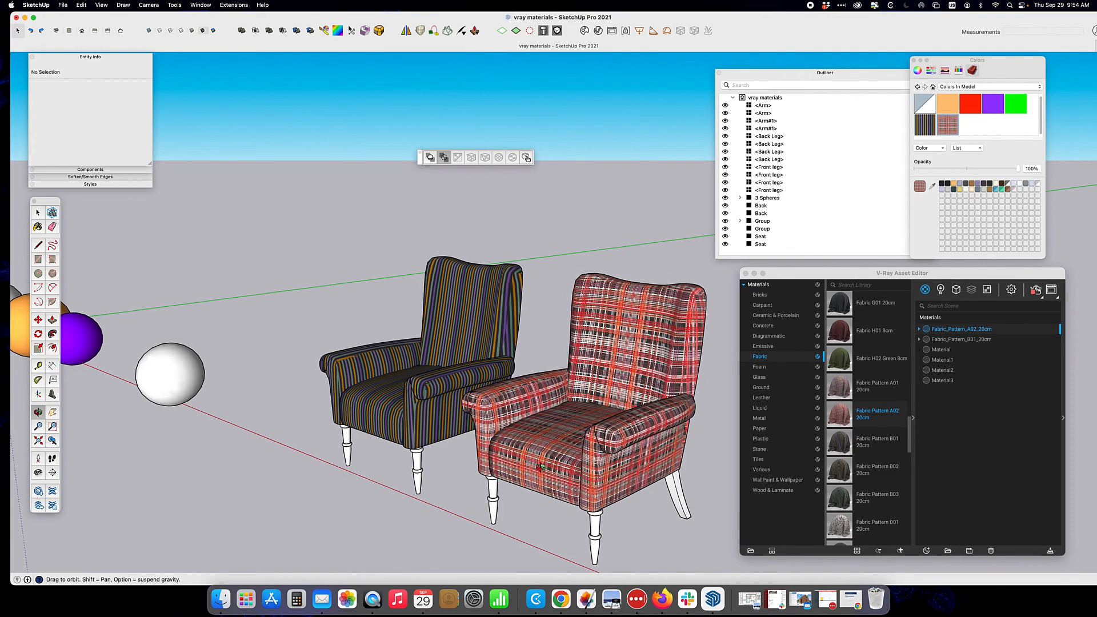